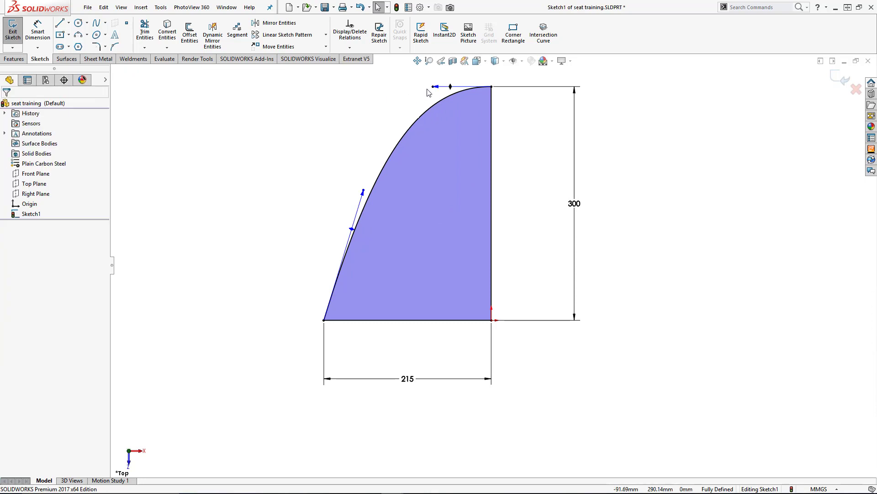
Adjust both end tangent handles of the profile spline so the outline curves out more fully.
left_click_drag(432, 87, 414, 87)
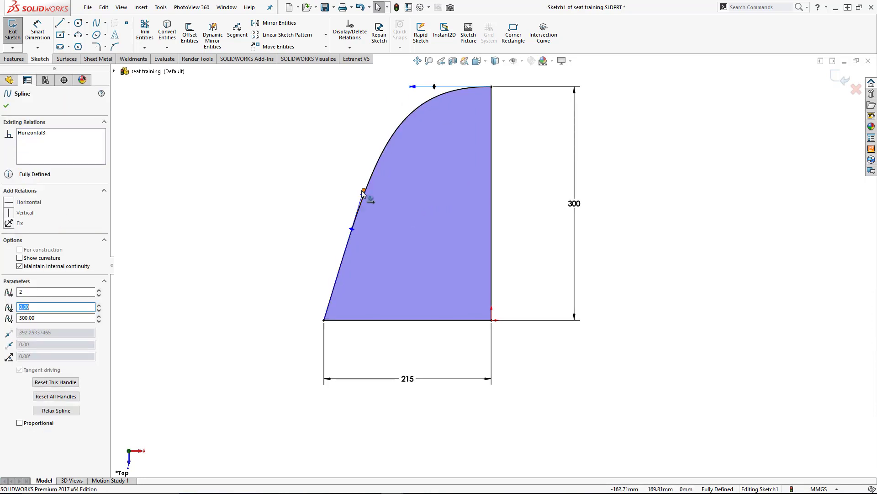
left_click_drag(363, 192, 348, 204)
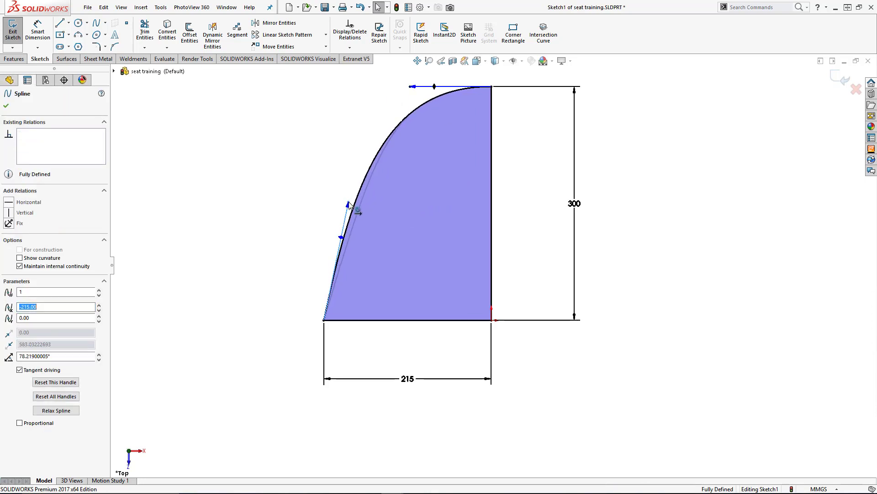
left_click(319, 161)
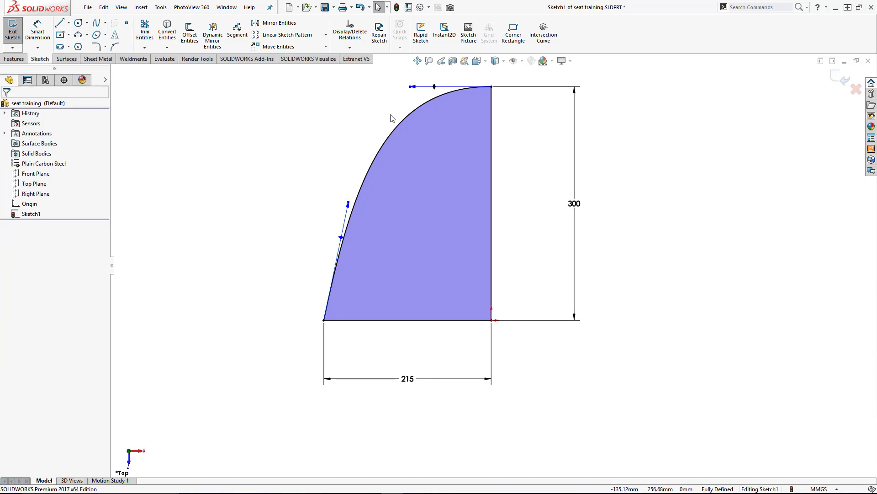
left_click_drag(412, 87, 401, 86)
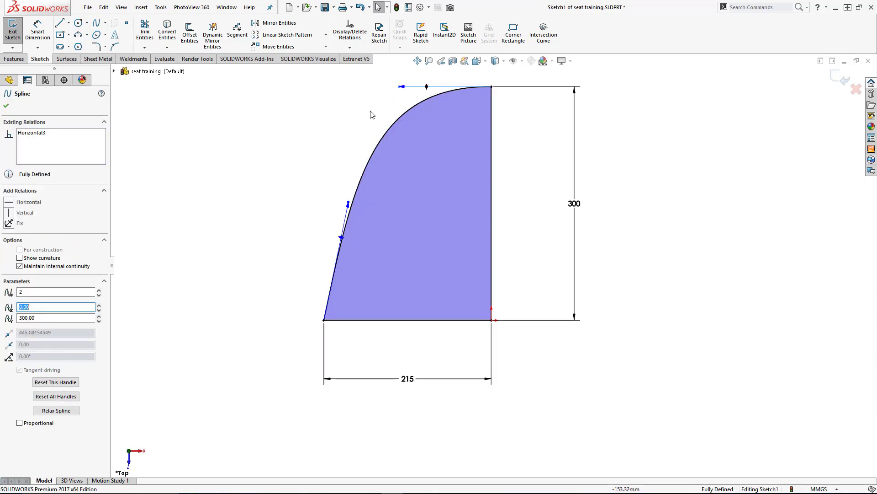
left_click(370, 115)
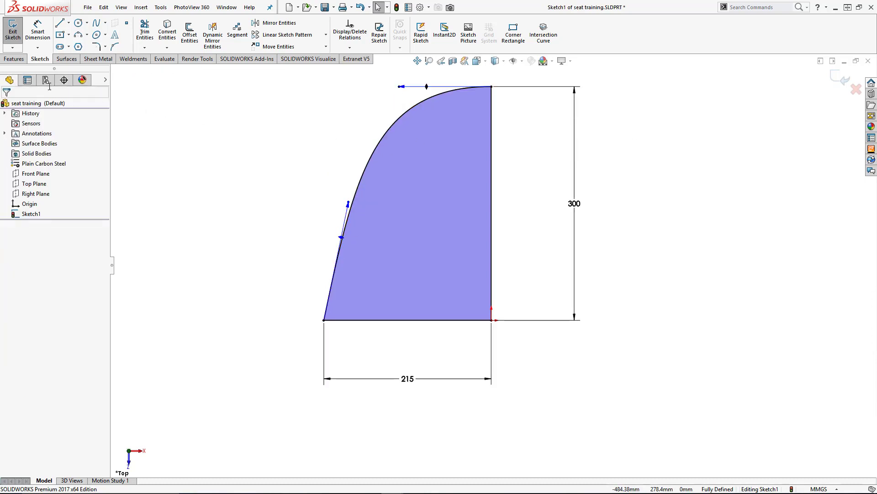
Extrude the closed spline profile as a solid boss to a blind depth of 150 mm.
left_click(14, 60)
left_click(17, 32)
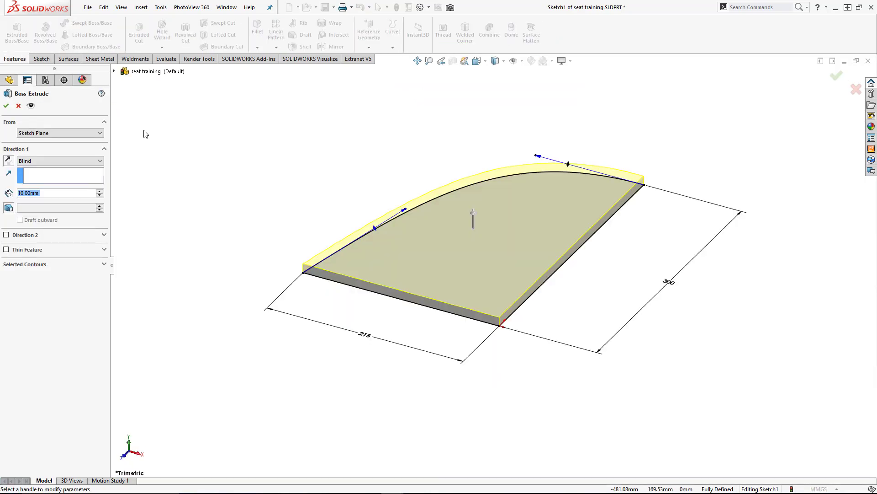
type("150")
key("Return")
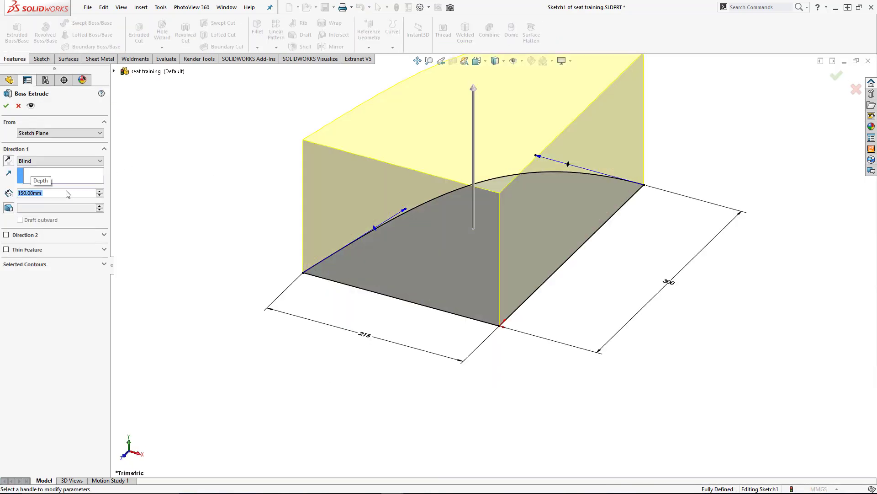
left_click(7, 106)
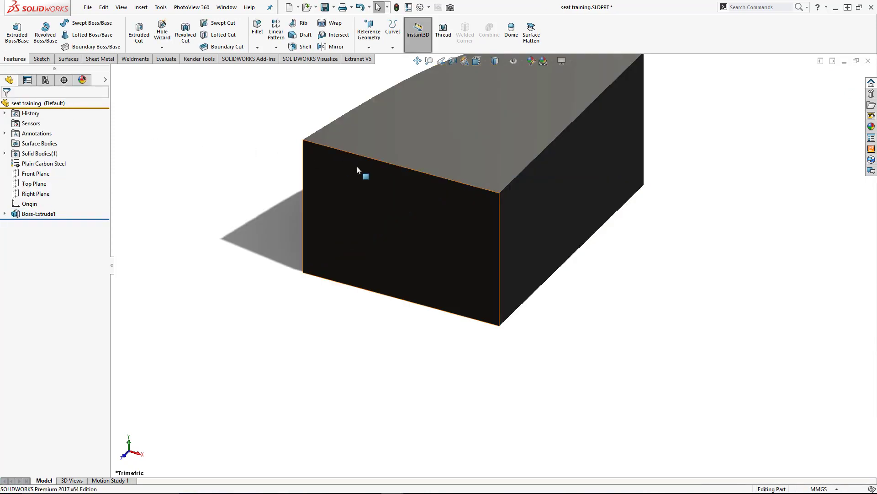
Draft the curved side face by 20 degrees, using the block's bottom face as the neutral plane.
middle_click_drag(471, 196, 538, 220)
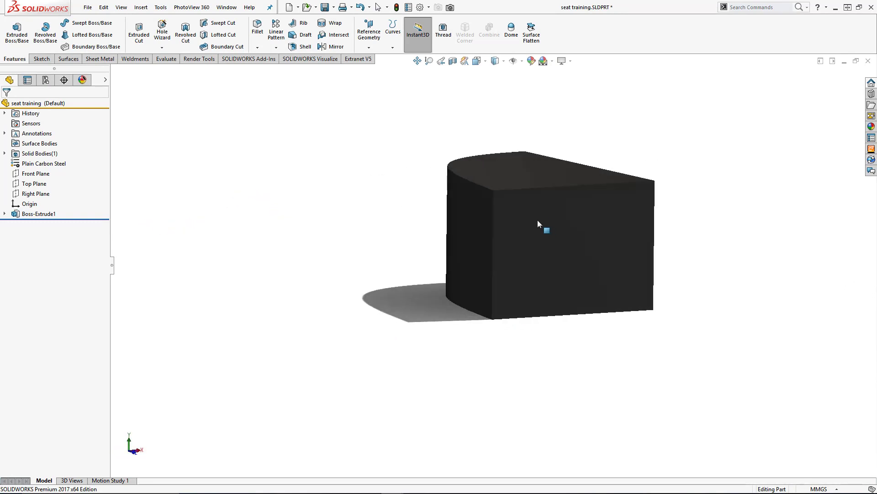
left_click(302, 35)
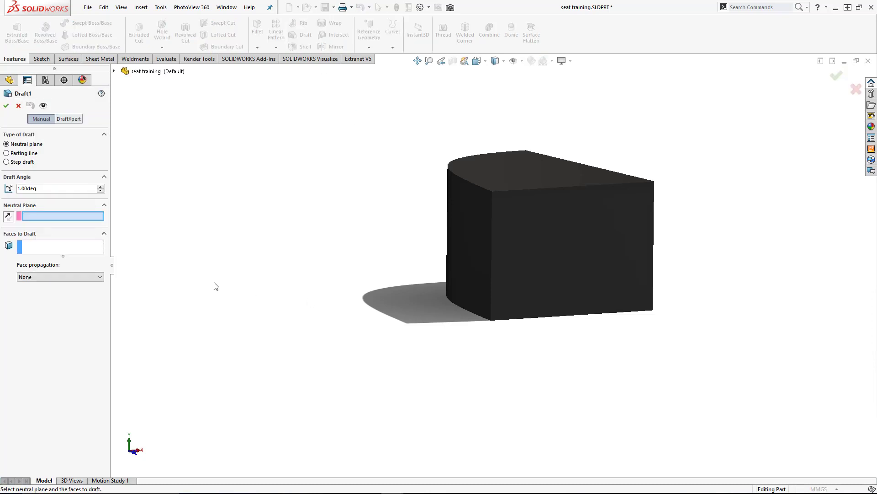
middle_click_drag(309, 279, 539, 259)
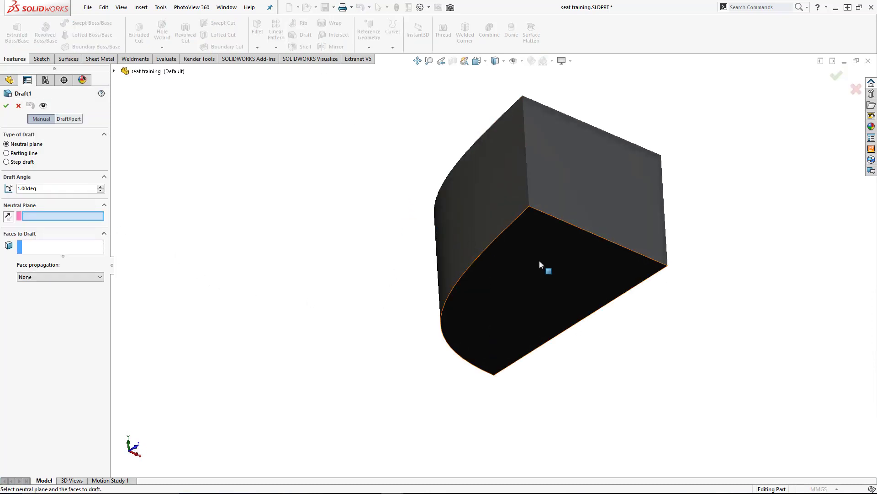
left_click(539, 259)
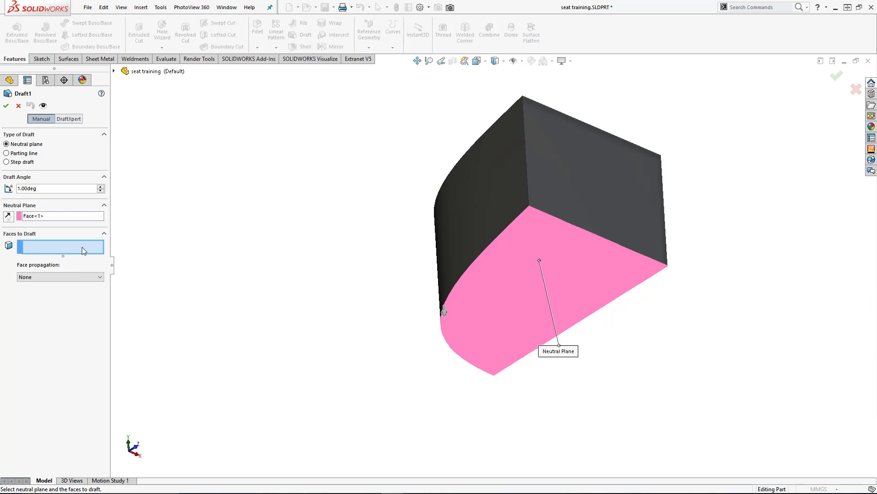
left_click(495, 199)
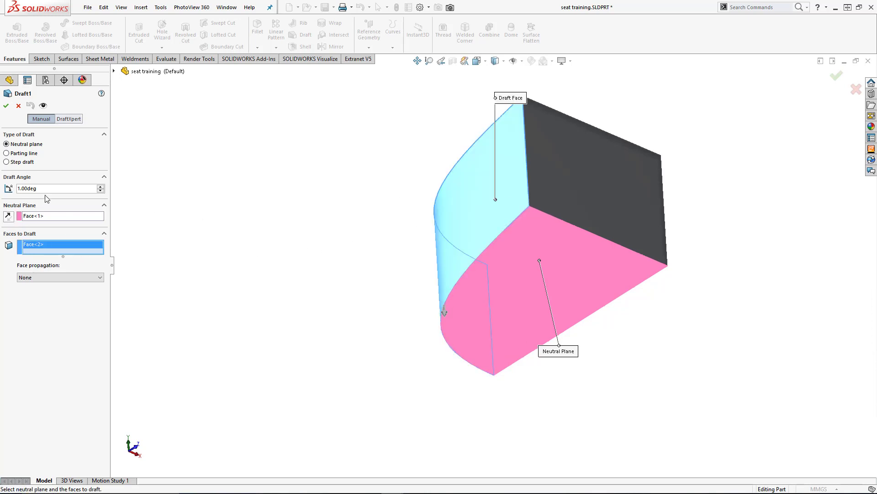
type("20")
key("Return")
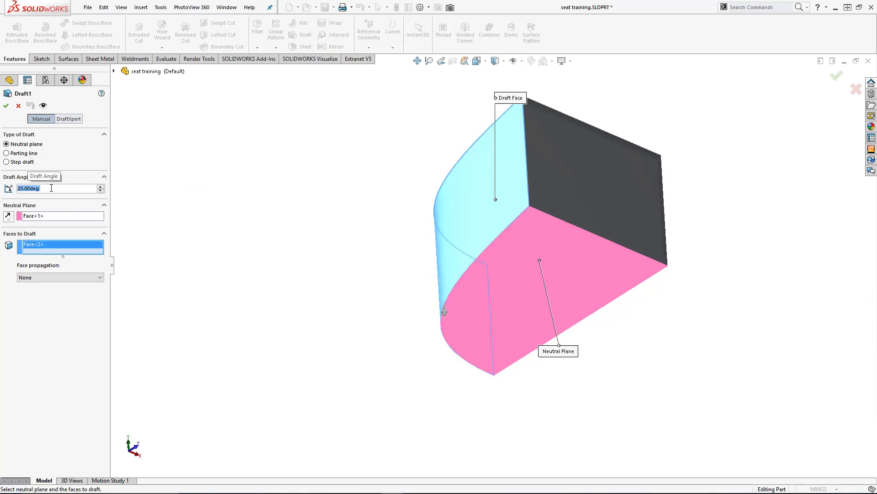
middle_click_drag(334, 167, 373, 258)
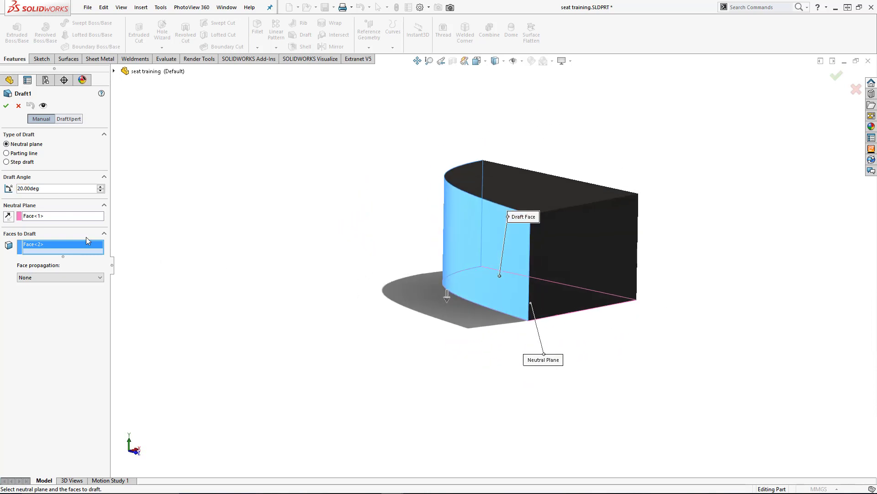
left_click(6, 106)
On the long flat side face, sketch a three-point spline from the far upper corner through the face's interior to the origin corner.
middle_click_drag(314, 209, 247, 241)
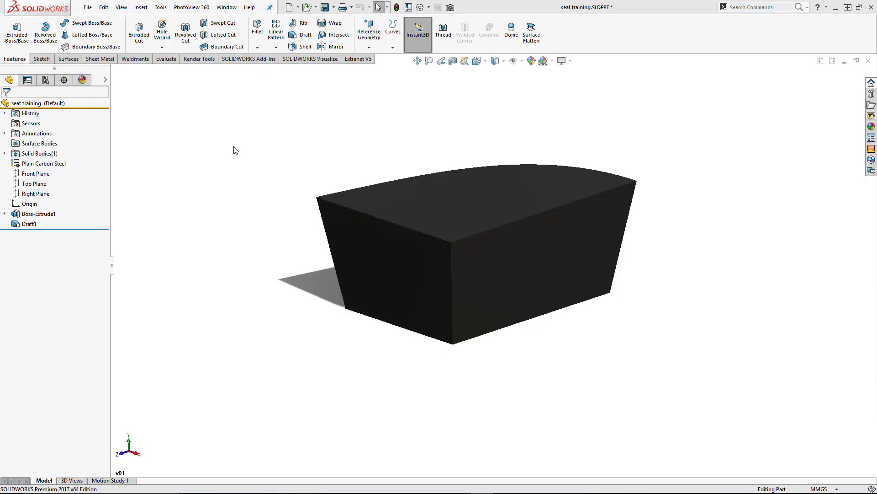
left_click(506, 262)
left_click(549, 233)
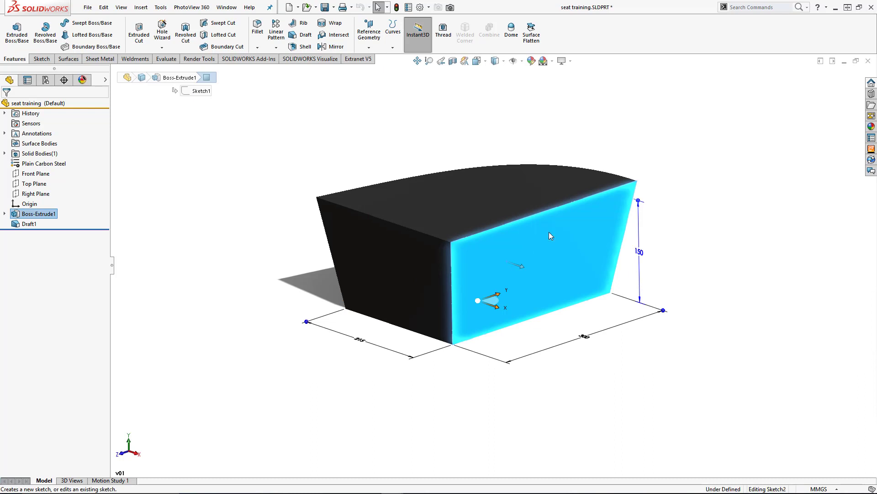
left_click(96, 24)
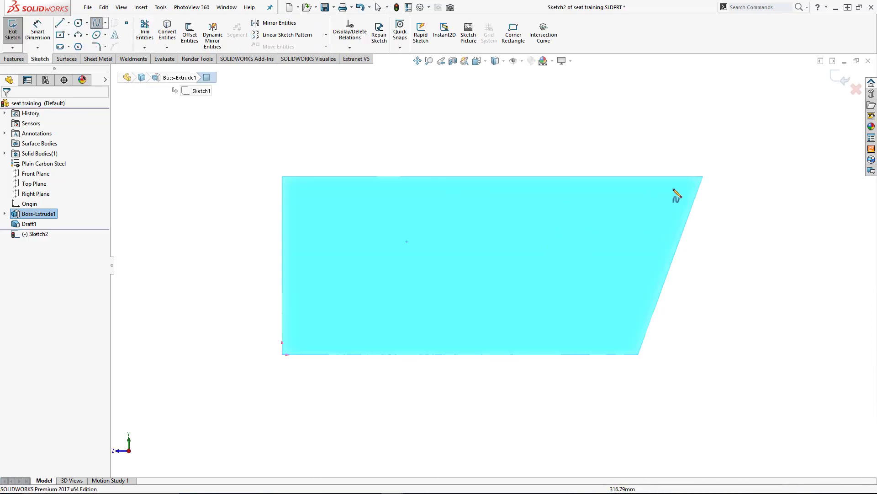
left_click(702, 176)
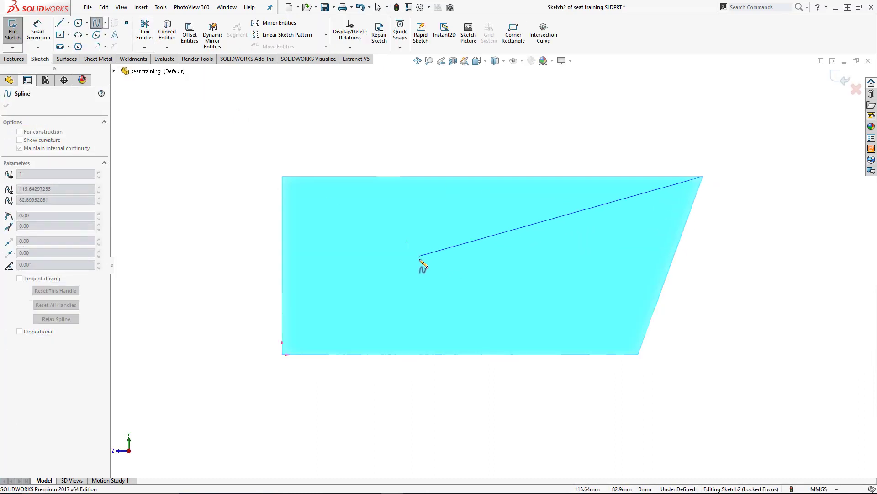
left_click(413, 259)
double_click(282, 354)
key("Escape")
Reshape the side-face spline with its tangent handles into an S-shaped seat contour, humped near the origin and dipping before the upper corner.
left_click(366, 294)
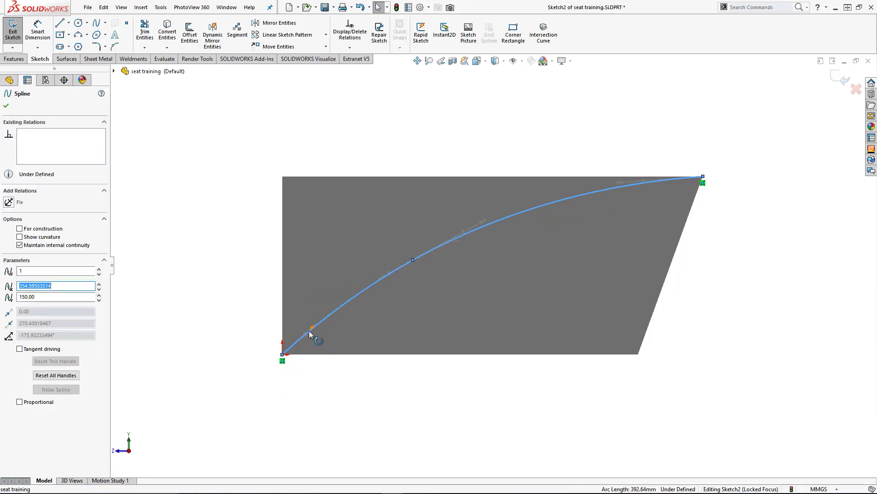
left_click_drag(313, 330, 309, 297)
left_click(631, 286)
left_click_drag(616, 283, 593, 197)
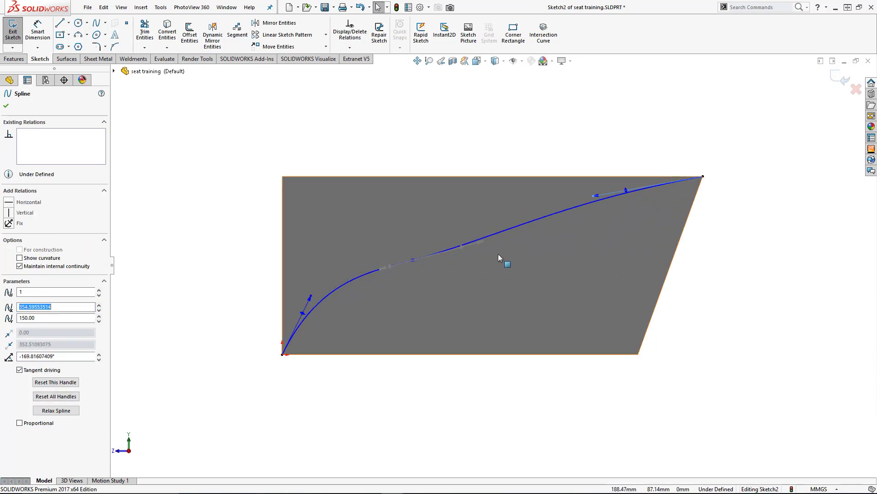
left_click_drag(483, 245, 566, 298)
mouse_move(602, 193)
left_mouse_down()
mouse_move(588, 194)
mouse_move(595, 185)
left_mouse_up()
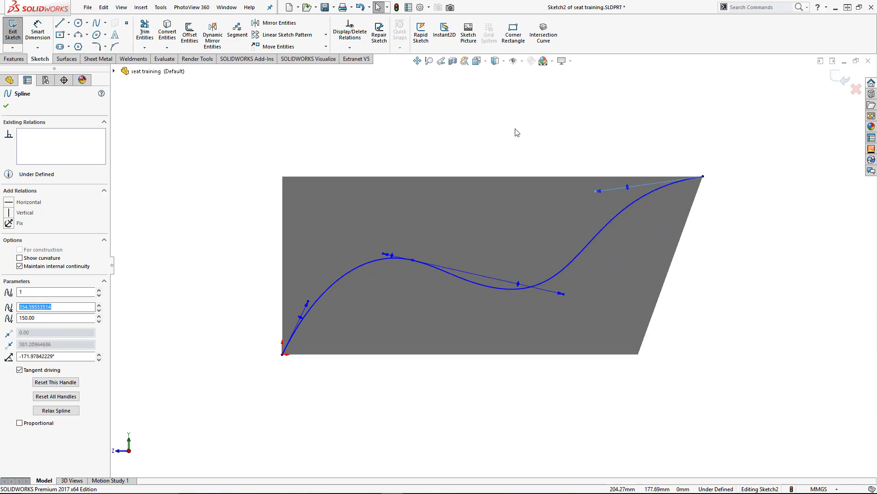
left_click(512, 148)
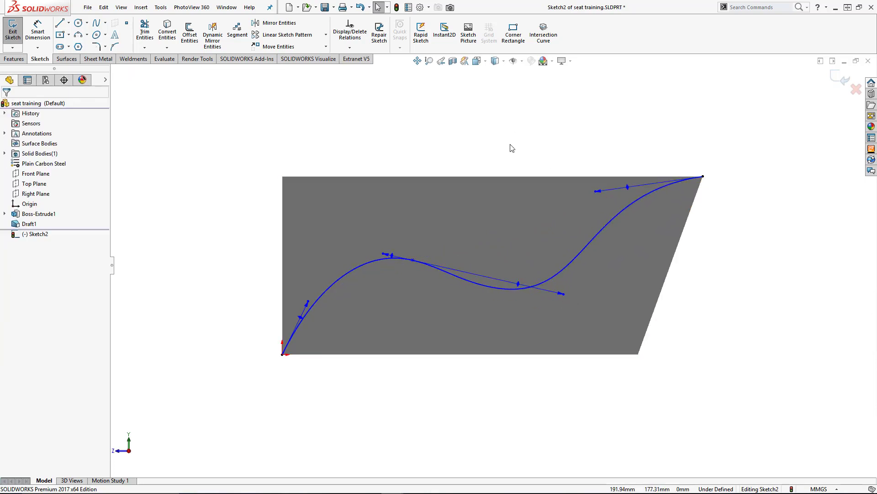
Cut the block with the spline sketch Through All in both directions, flipping the side to cut so the material above the curve is removed.
left_click(14, 58)
left_click(139, 32)
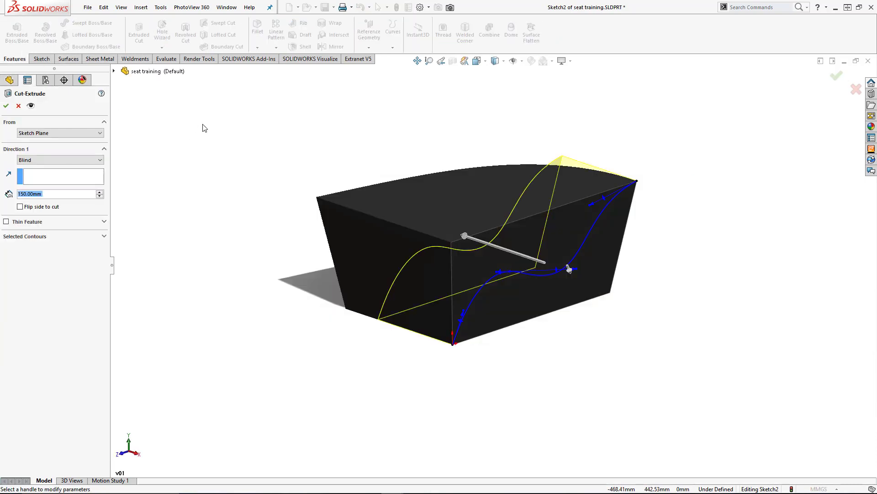
left_click(87, 159)
left_click(41, 180)
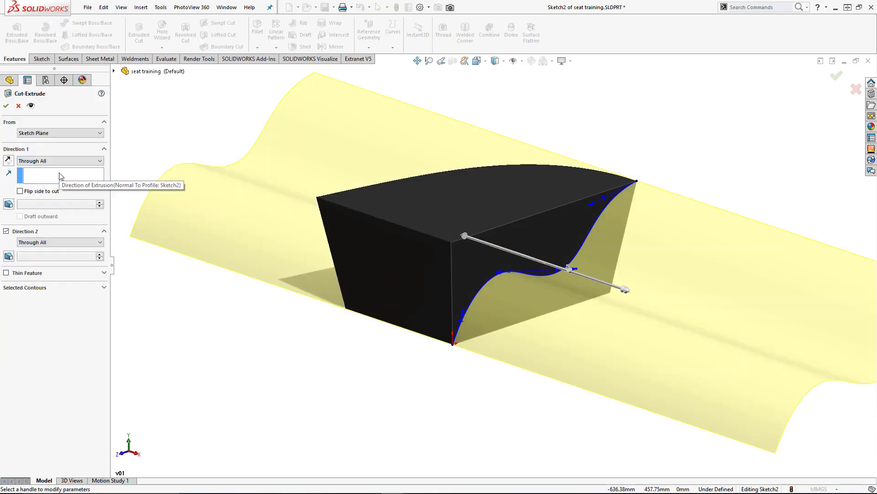
left_click(566, 271)
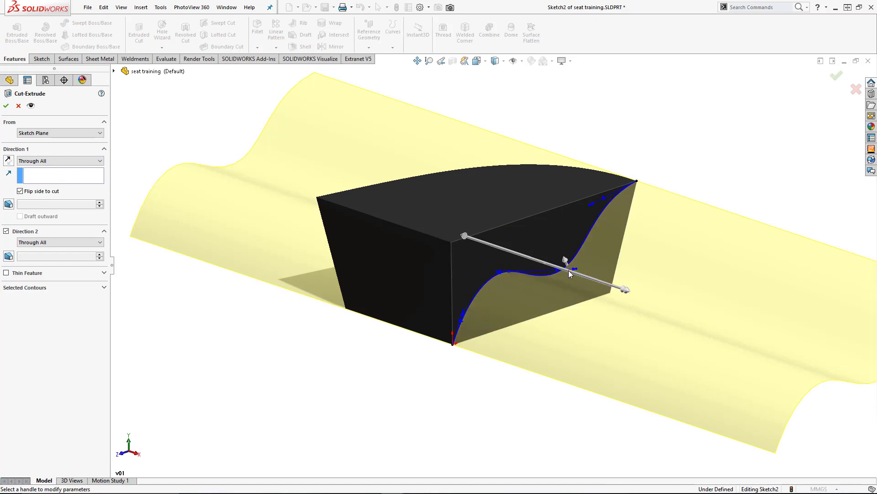
left_click(6, 106)
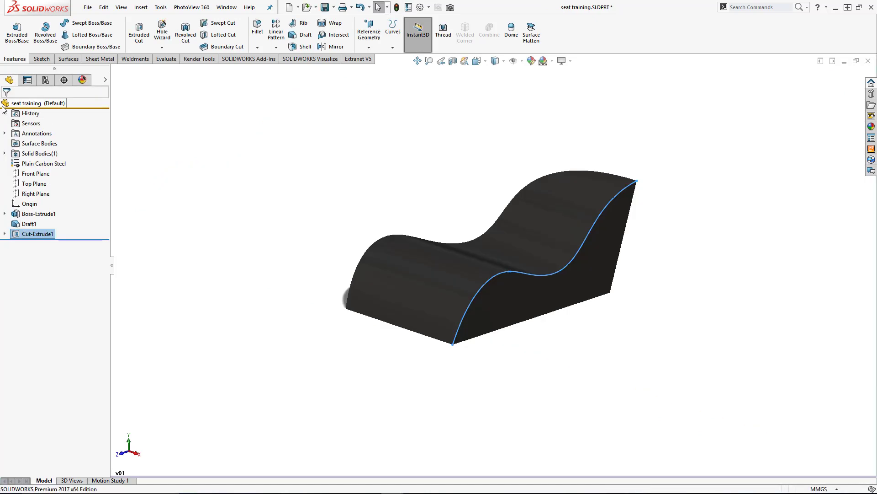
Fillet the curved bottom edge of the seat body with a 30 mm radius.
middle_click_drag(348, 160, 212, 143)
left_click(433, 273)
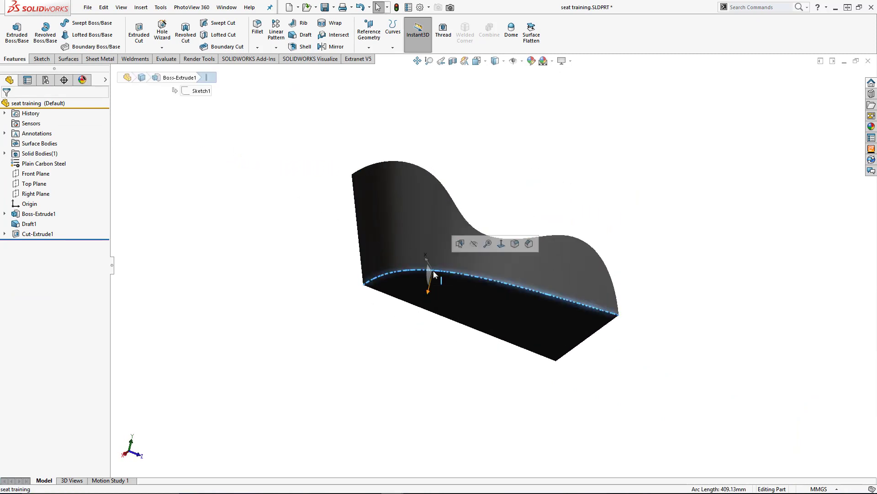
left_click(256, 31)
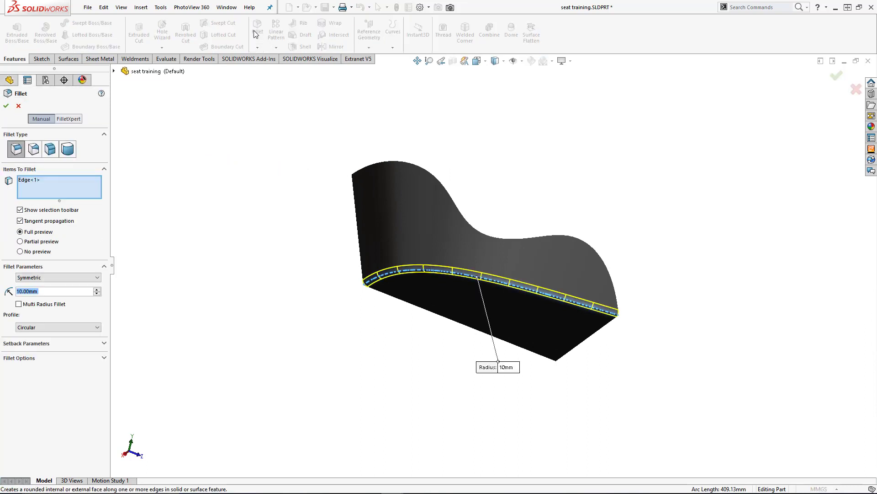
type("30")
key("Return")
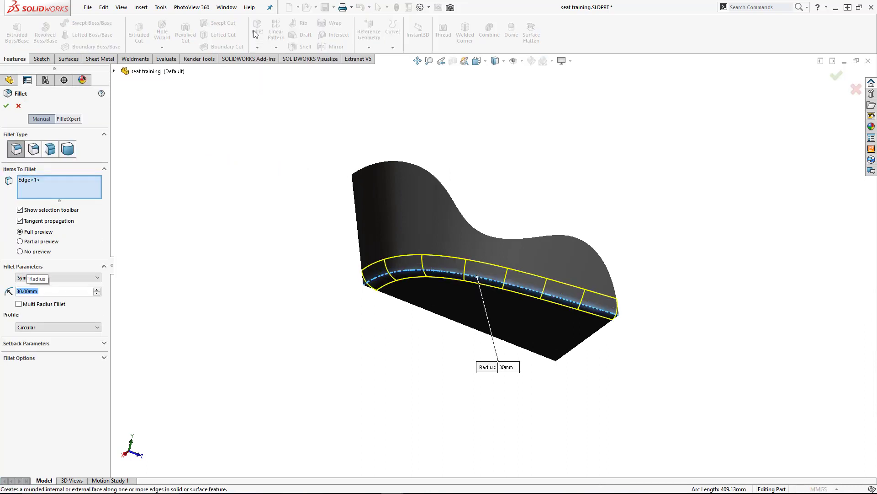
left_click(6, 106)
Shell the body outward with a 10 mm thickness, removing the contoured top face and the long flat side face.
middle_click_drag(289, 223, 582, 231)
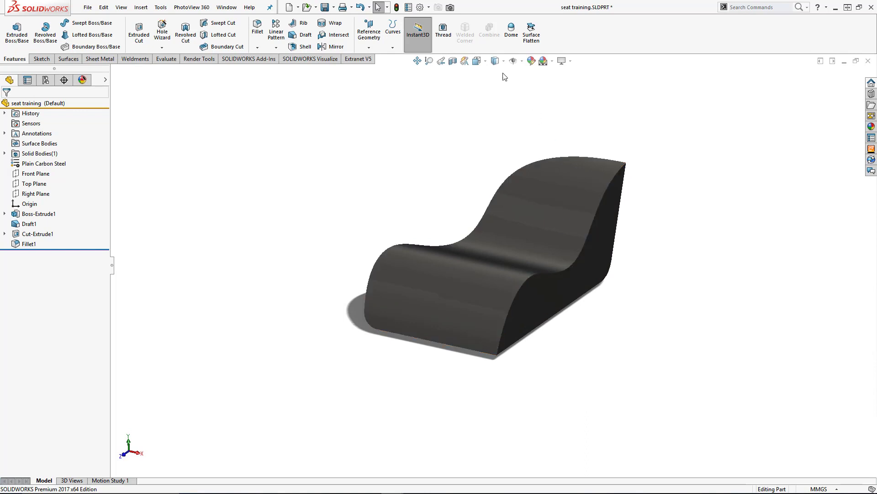
left_click(300, 48)
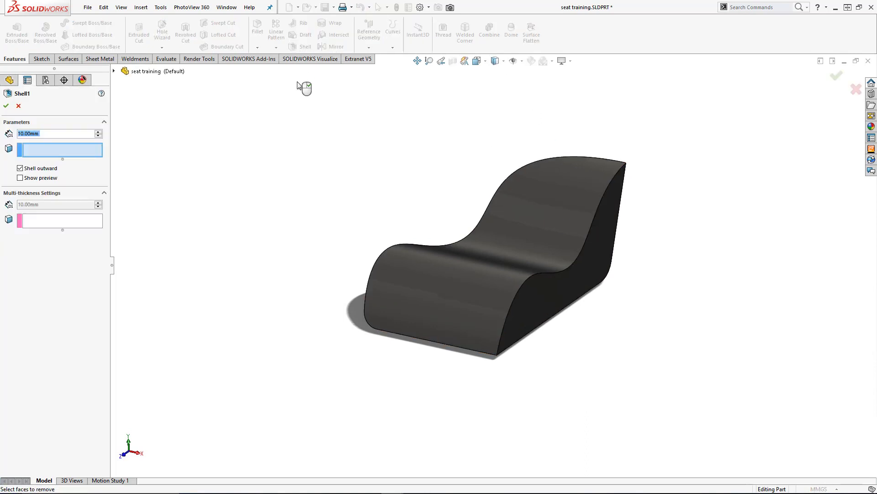
left_click(500, 262)
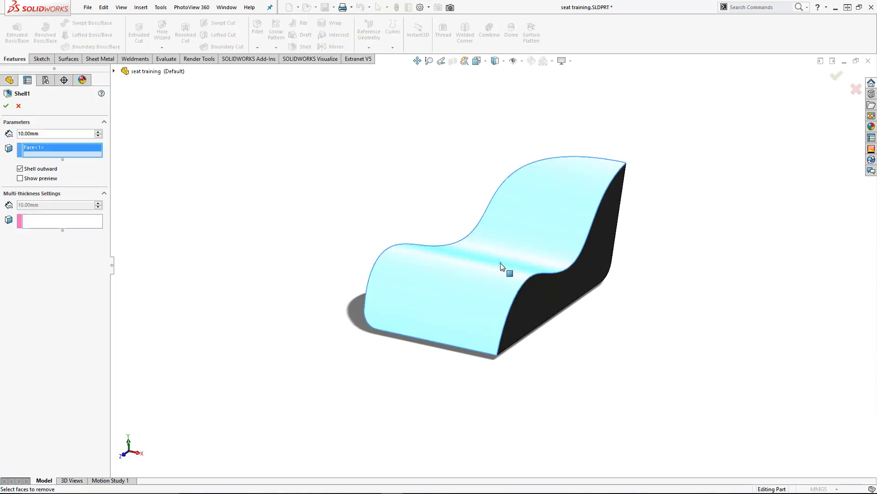
left_click(527, 294)
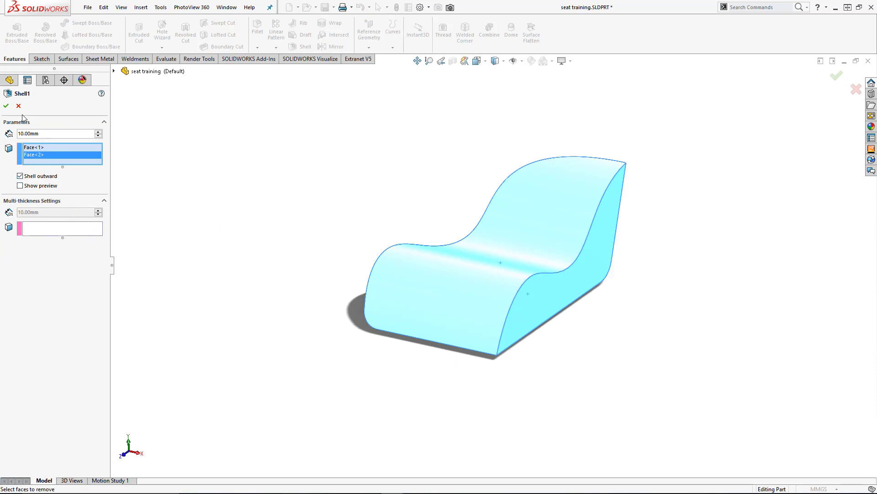
left_click(6, 106)
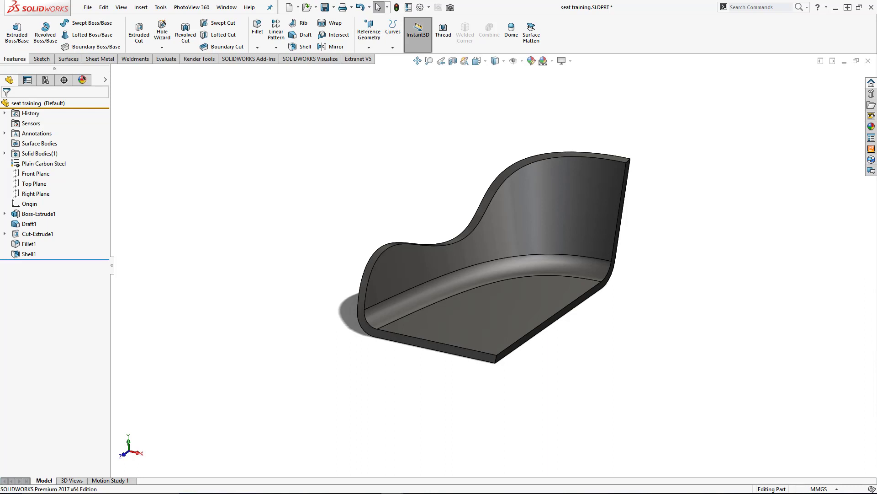
Shell the body outward with a 5 mm thickness, removing the thin mid-plane strip, outer back, outer fillet and bottom faces.
key("ctrl+s")
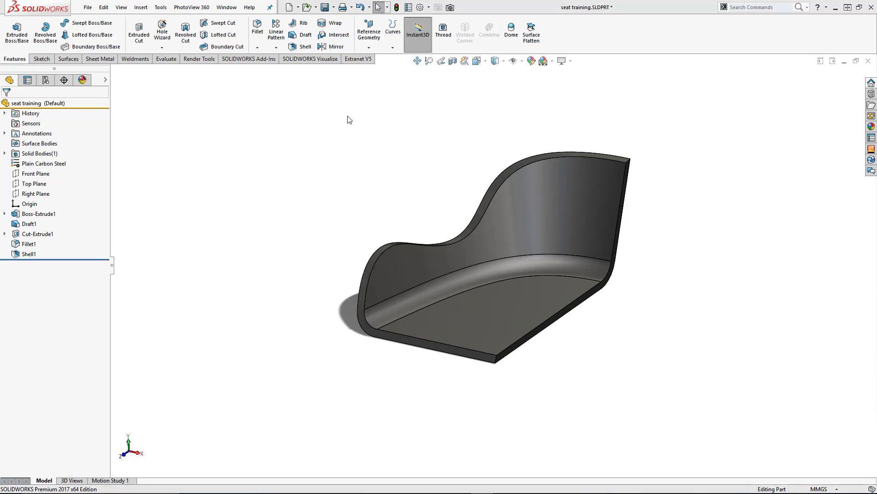
left_click(302, 47)
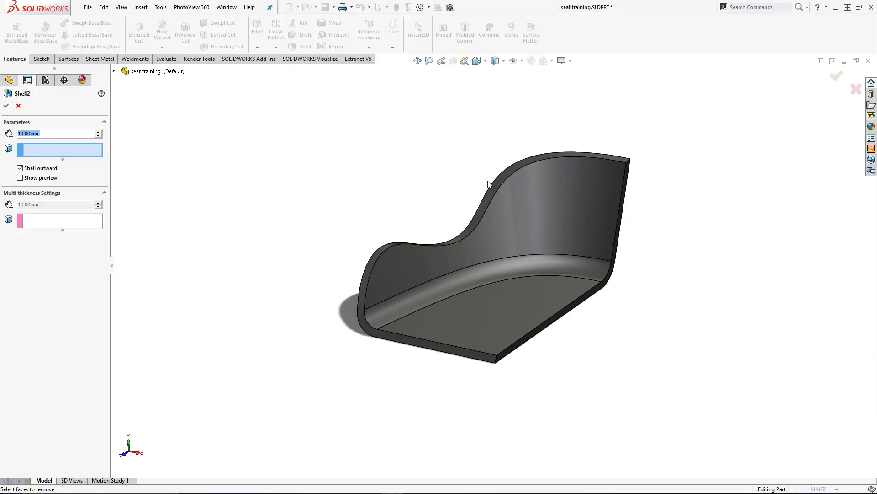
type("5")
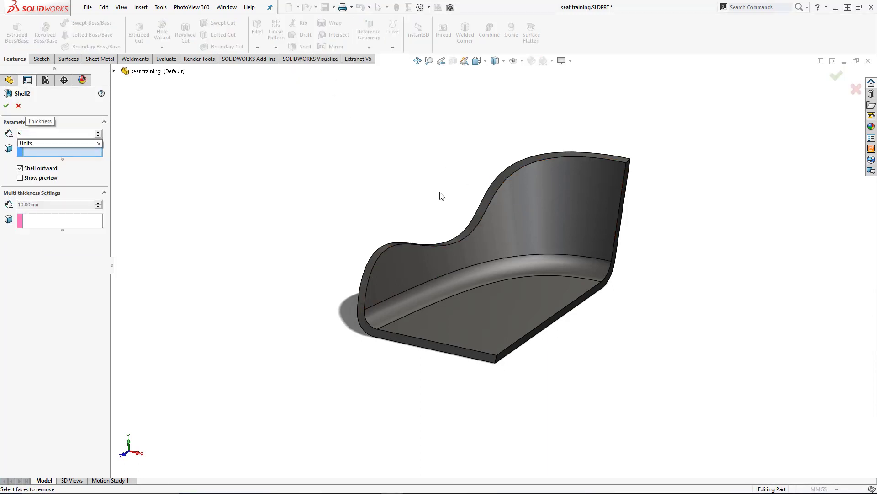
key("Return")
middle_click_drag(556, 254, 566, 232)
left_click(617, 225)
middle_click_drag(618, 225, 543, 223)
left_click(544, 222)
left_click(533, 248)
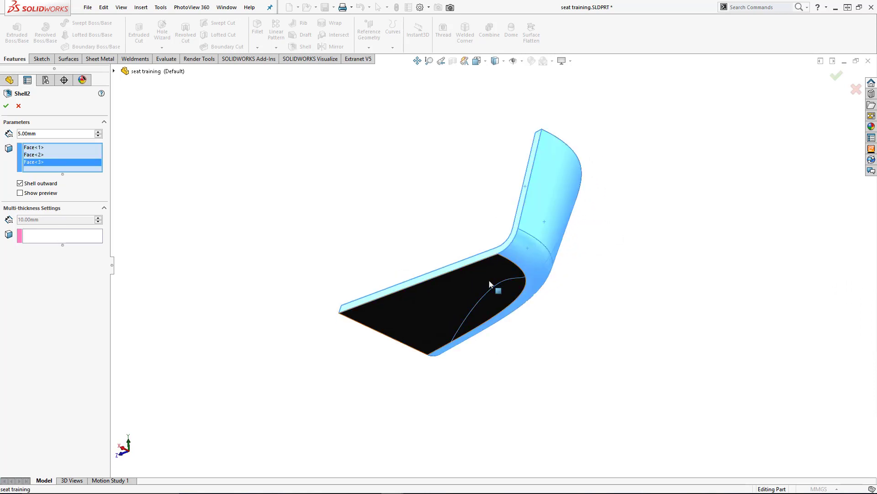
left_click(497, 286)
left_click(7, 108)
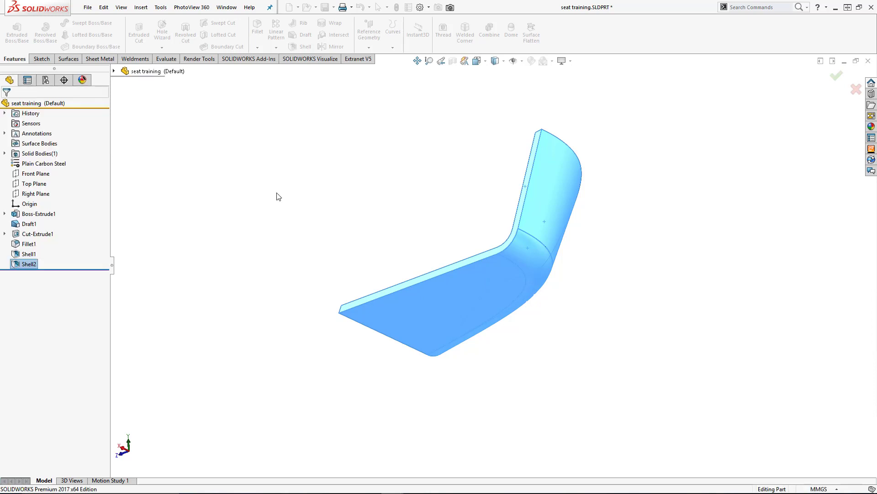
Roll the feature history back to just before the second shell.
middle_click_drag(451, 168, 515, 215)
scroll(419, 308, "down", 5)
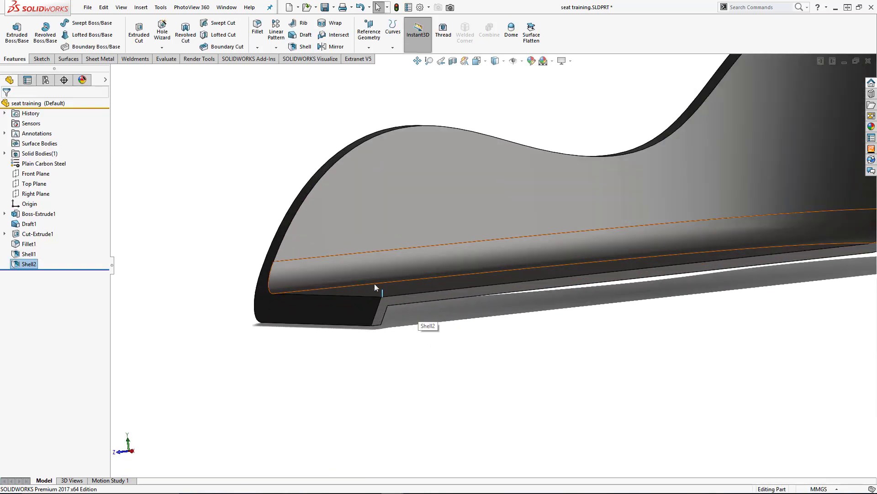
scroll(523, 258, "up", 5)
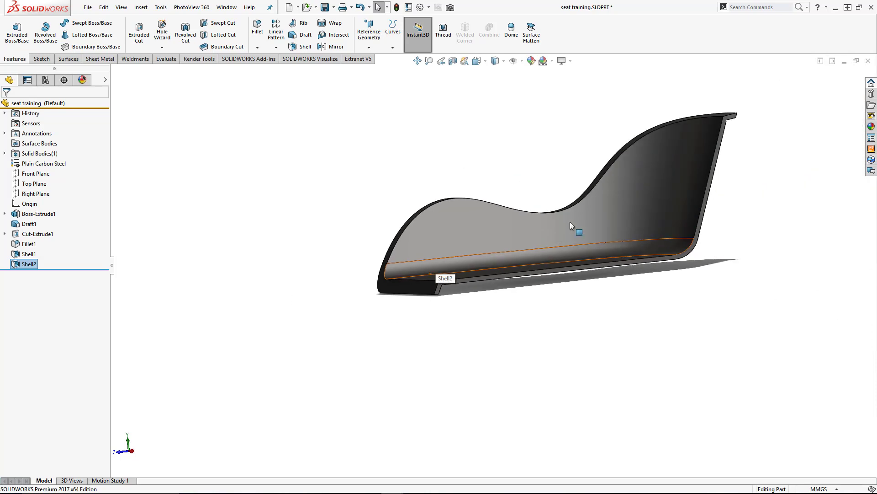
middle_click_drag(587, 196, 601, 223)
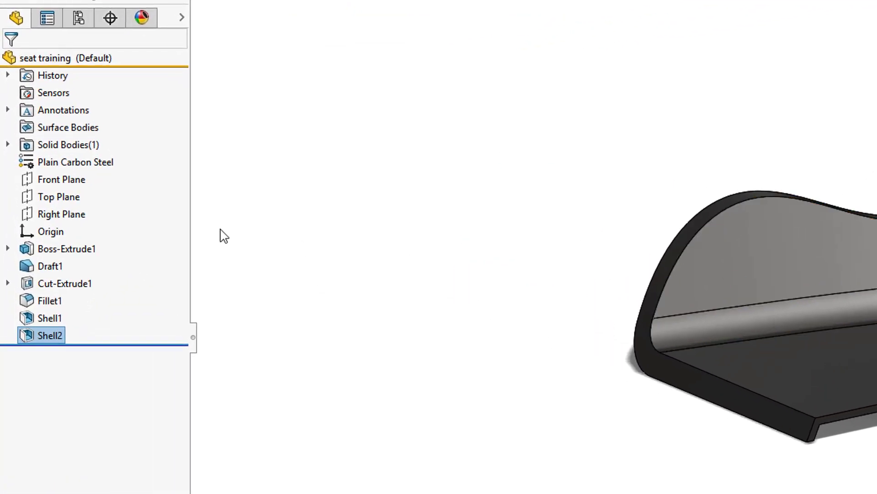
left_click_drag(131, 343, 134, 328)
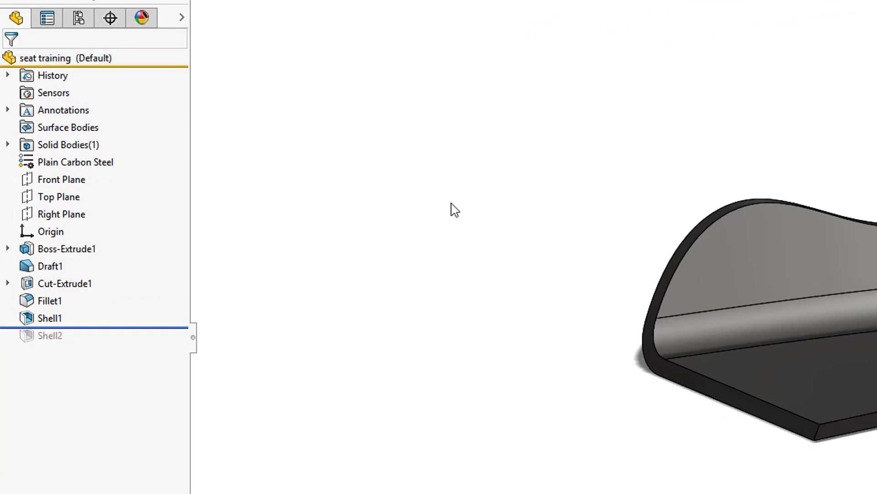
Sketch a closed three-point spline on the thin mid-plane face, forming an oval inside the front armrest hump.
left_click(517, 309)
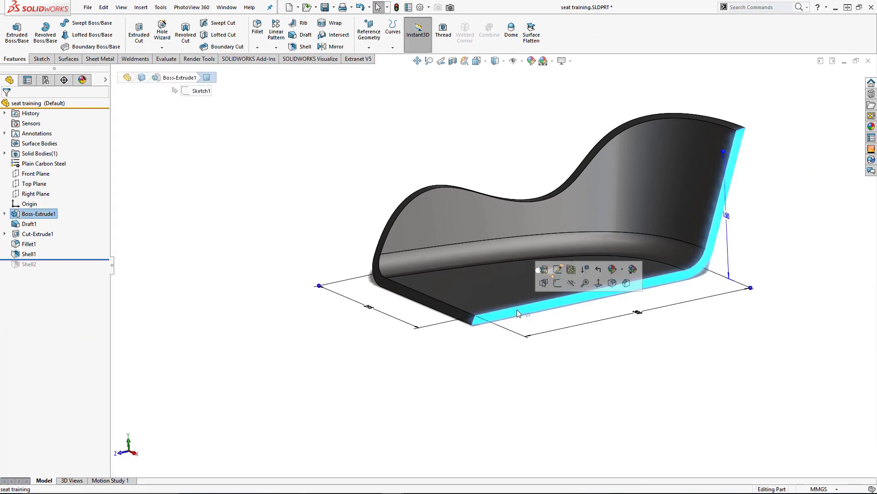
left_click(557, 284)
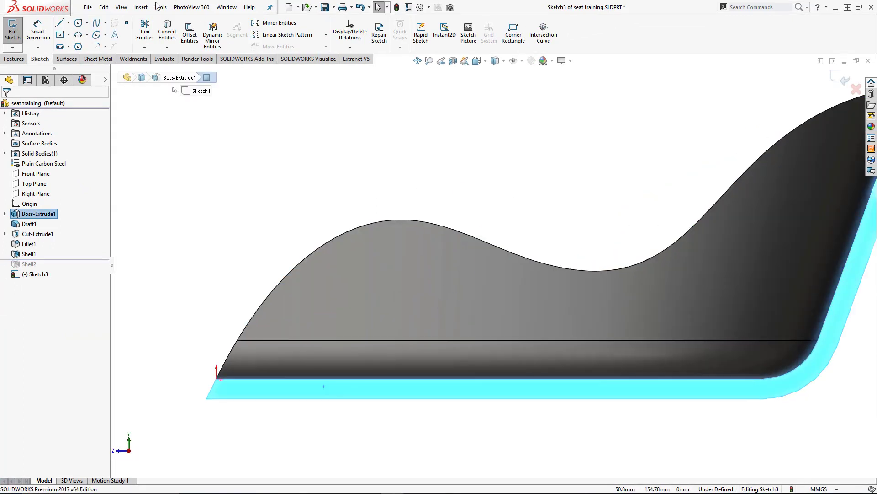
left_click(95, 25)
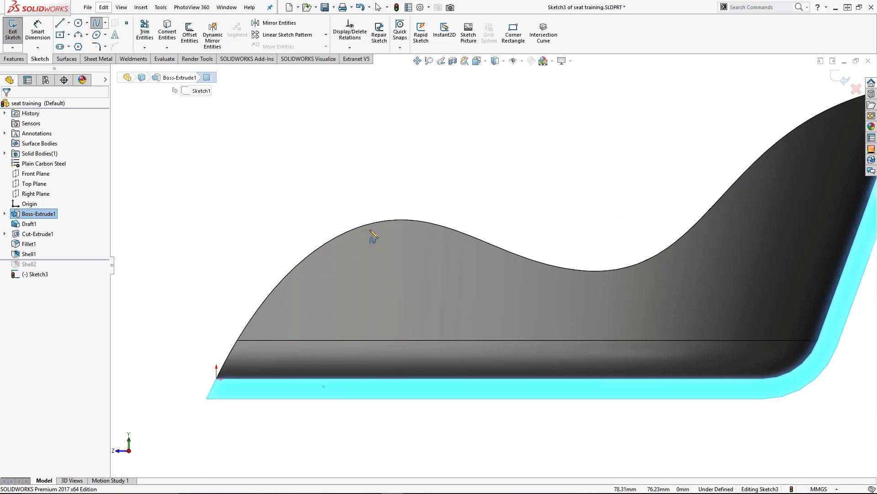
left_click(499, 287)
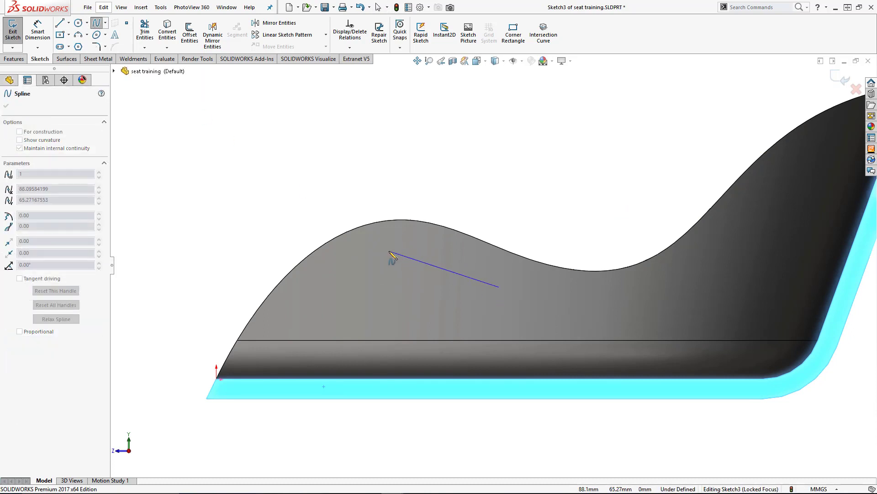
left_click(389, 250)
left_click(314, 298)
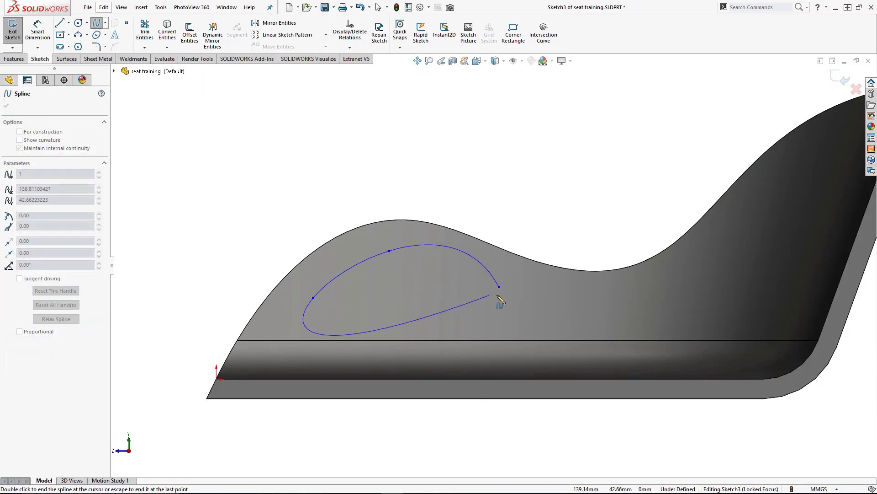
left_click(499, 287)
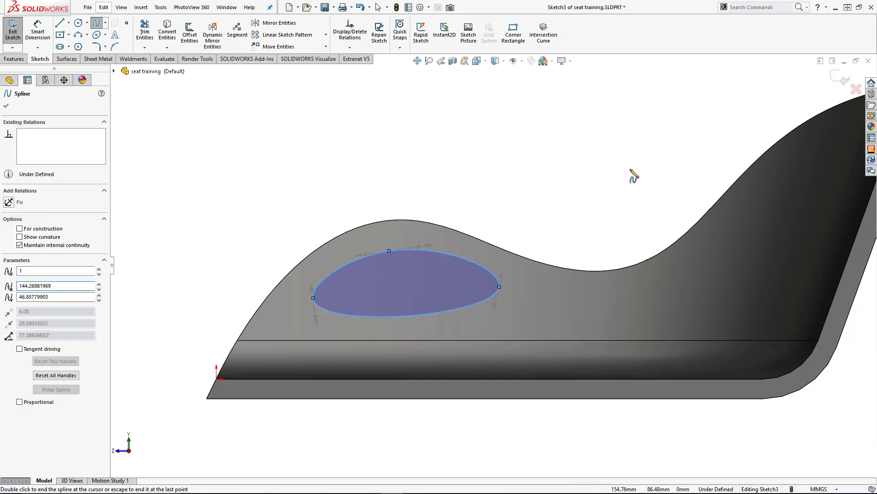
key("Escape")
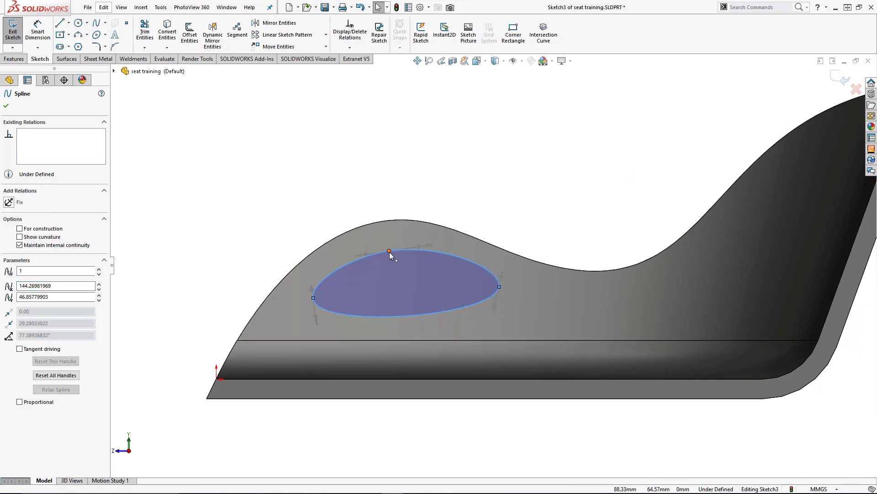
Refine the armrest oval by raising its upper spline point outward and lowering its rear point slightly.
left_click_drag(385, 243, 376, 241)
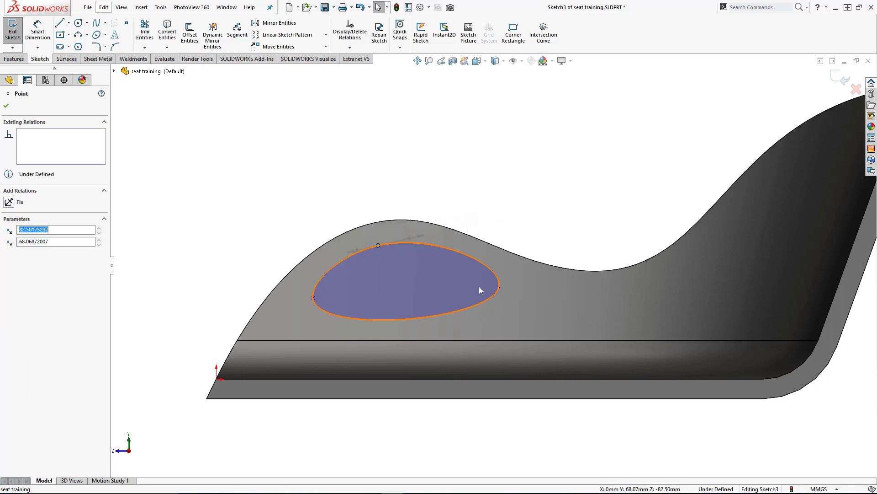
mouse_move(499, 287)
left_mouse_down()
mouse_move(491, 292)
mouse_move(499, 293)
left_mouse_up()
left_click(504, 187)
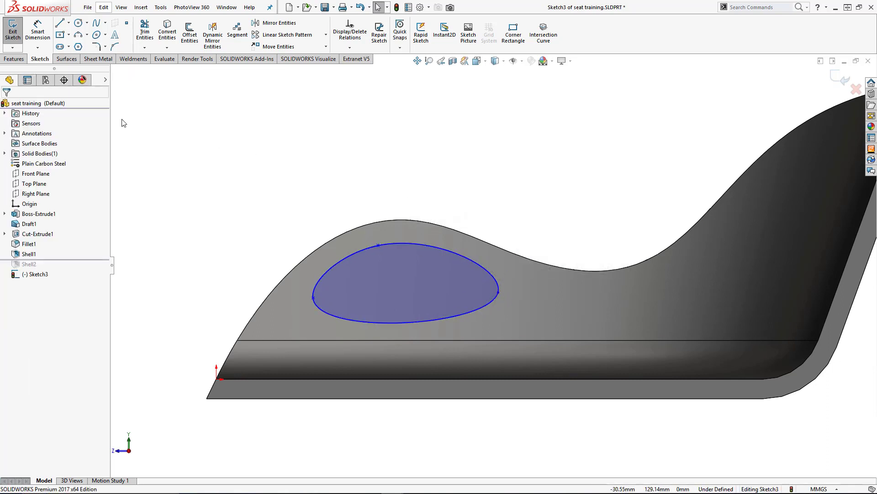
Cut the armrest opening from the oval sketch with a Through All extruded cut.
left_click(17, 58)
left_click(138, 34)
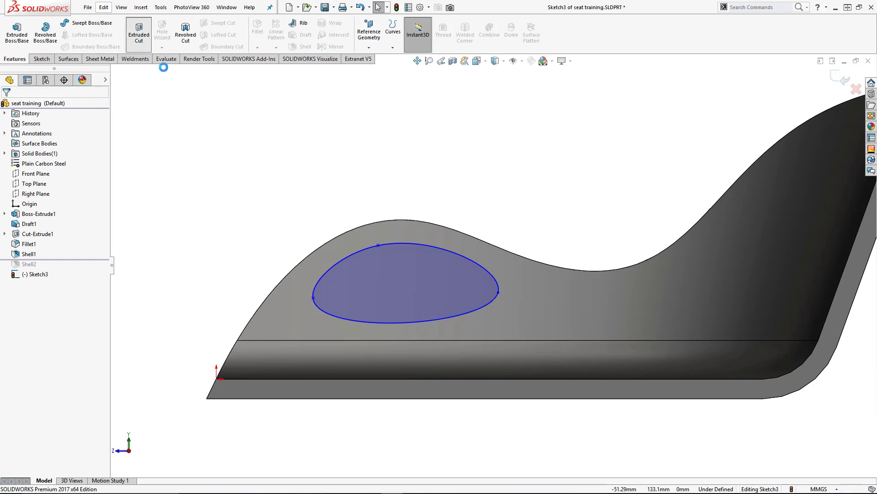
left_click(21, 162)
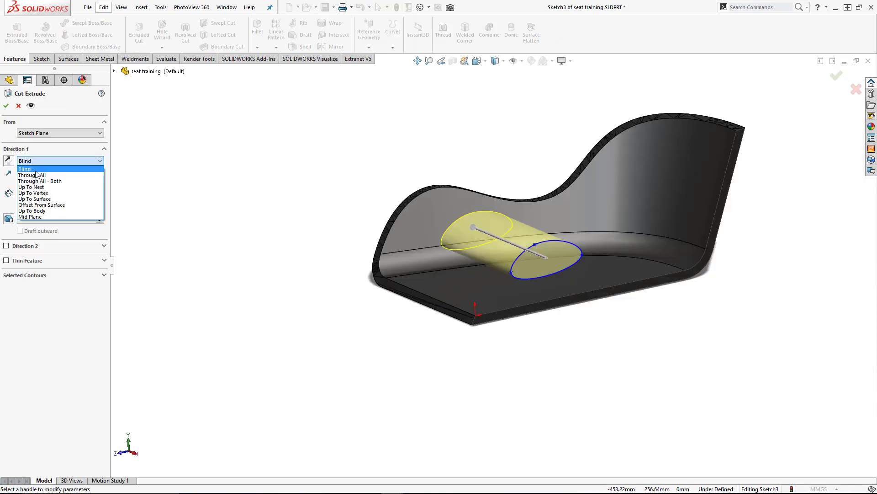
left_click(34, 175)
left_click(6, 106)
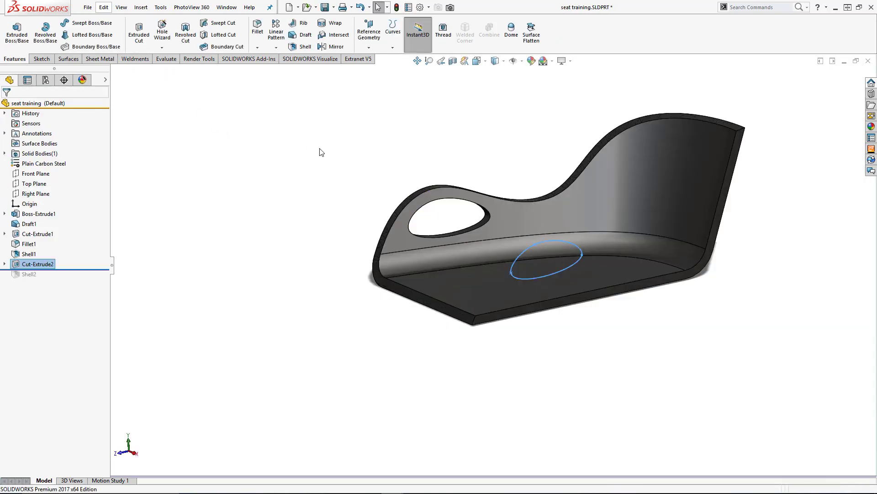
left_click(322, 148)
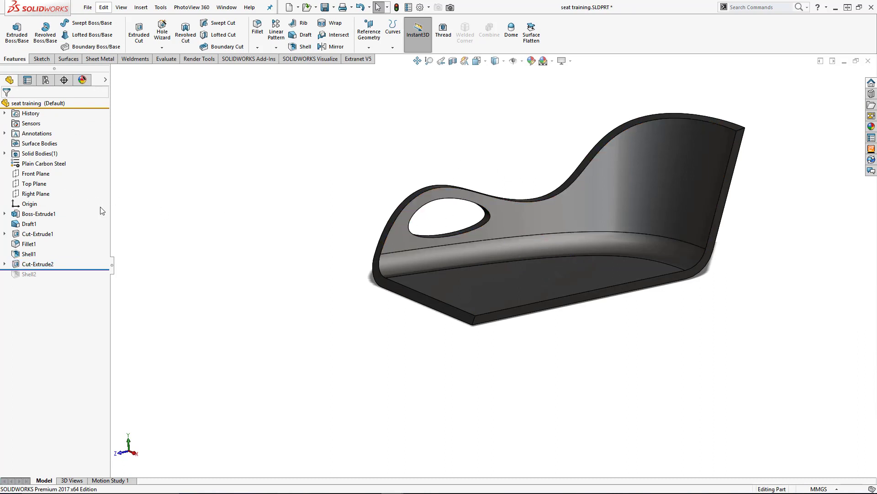
Sketch a closed three-point spline on the Front Plane, forming a rounded opening over the backrest near the mid-plane edge.
left_click(36, 174)
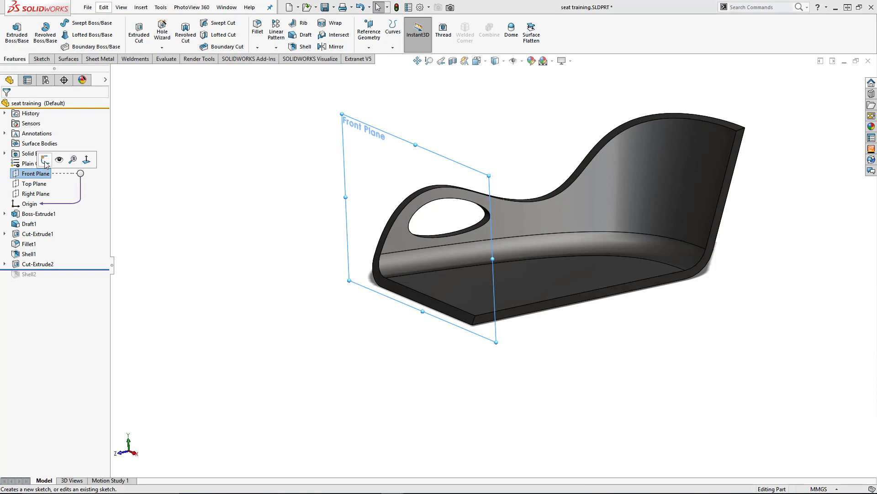
left_click(44, 160)
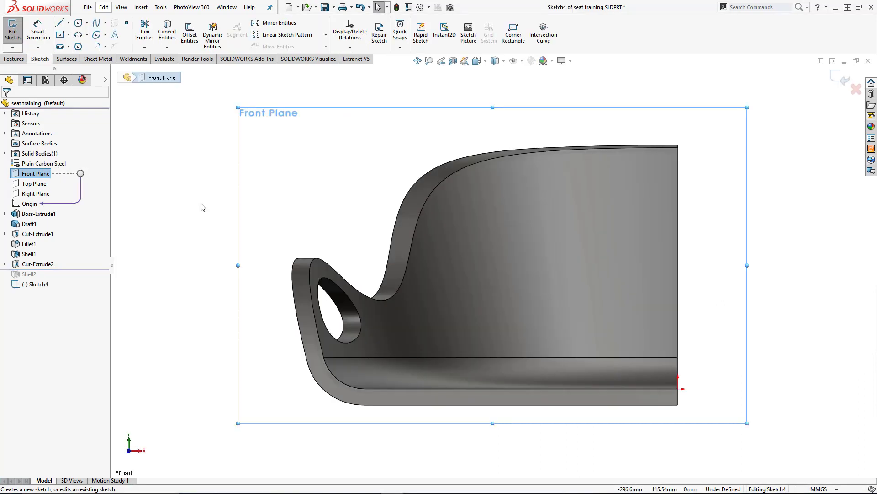
left_click(95, 24)
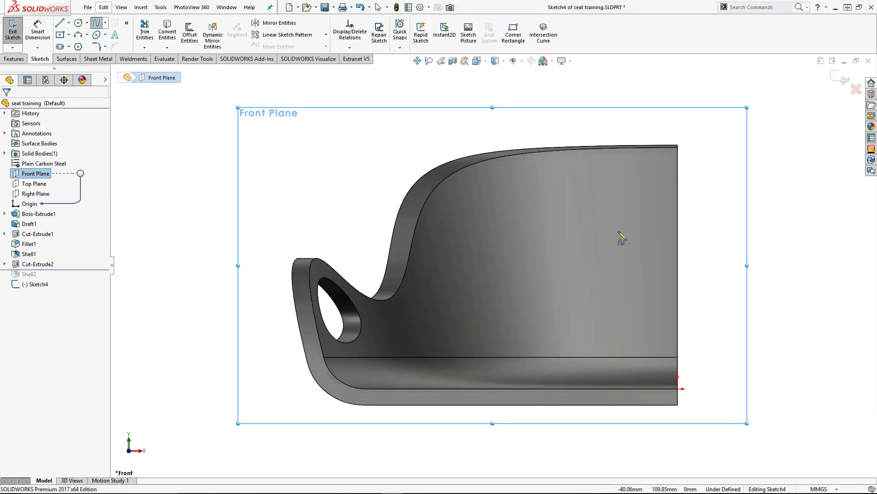
left_click(641, 289)
left_click(556, 179)
left_click(520, 245)
left_click(641, 290)
key("Escape")
Reshape the backrest spline with its tangent handles, stretching the upper curve and making the side nearest the mid-plane nearly vertical.
left_click_drag(593, 172, 603, 161)
left_click_drag(670, 272, 656, 256)
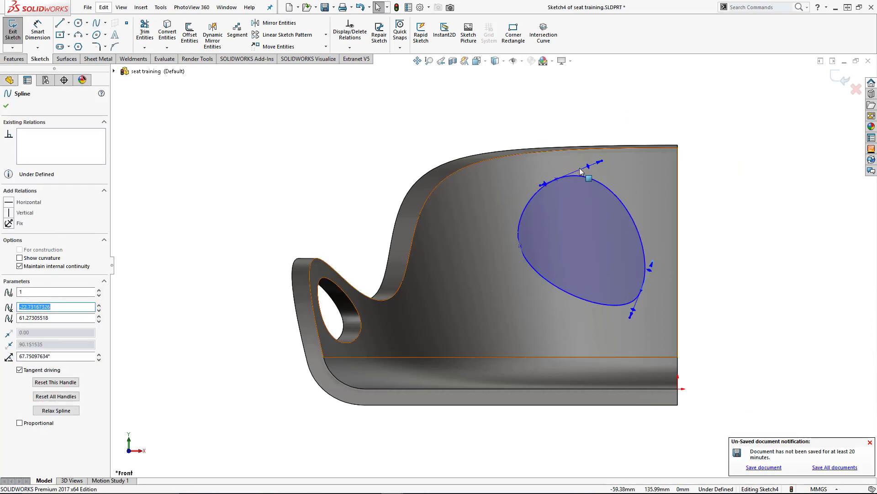
left_click_drag(602, 162, 618, 166)
left_click_drag(655, 256, 644, 250)
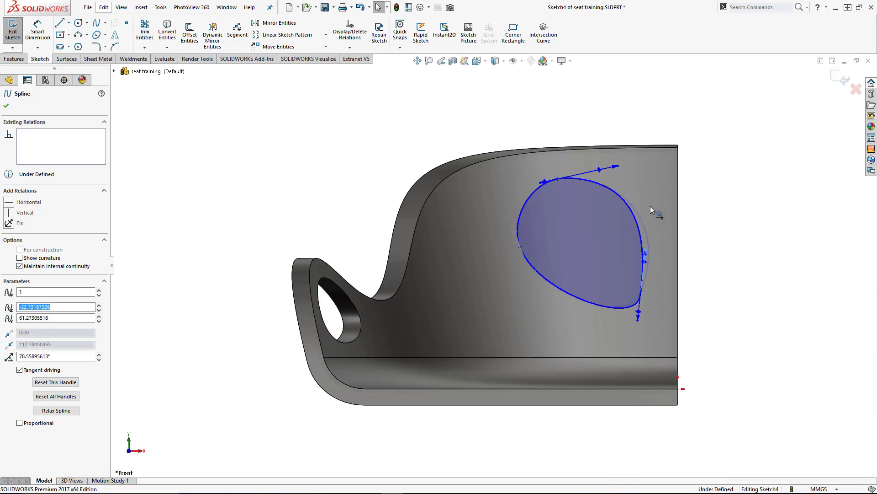
left_click(742, 158)
Cut the backrest opening from the Front Plane spline sketch with a Through All extruded cut.
left_click(14, 59)
left_click(139, 34)
left_click(41, 160)
left_click(33, 177)
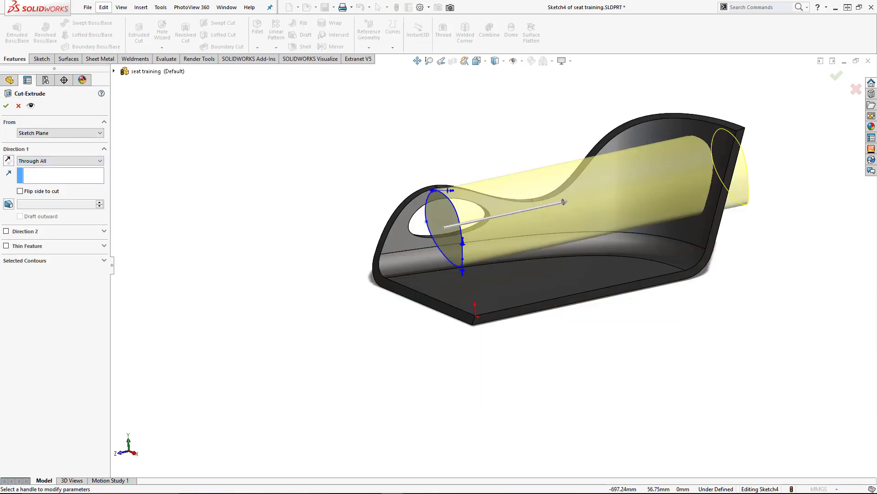
left_click(5, 107)
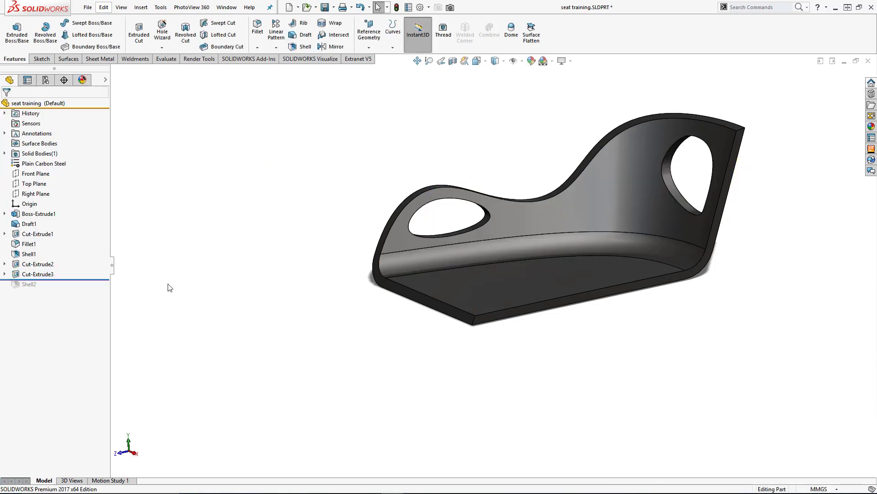
Roll the feature history forward past the second shell and inspect how it affects the two openings.
left_click(89, 279)
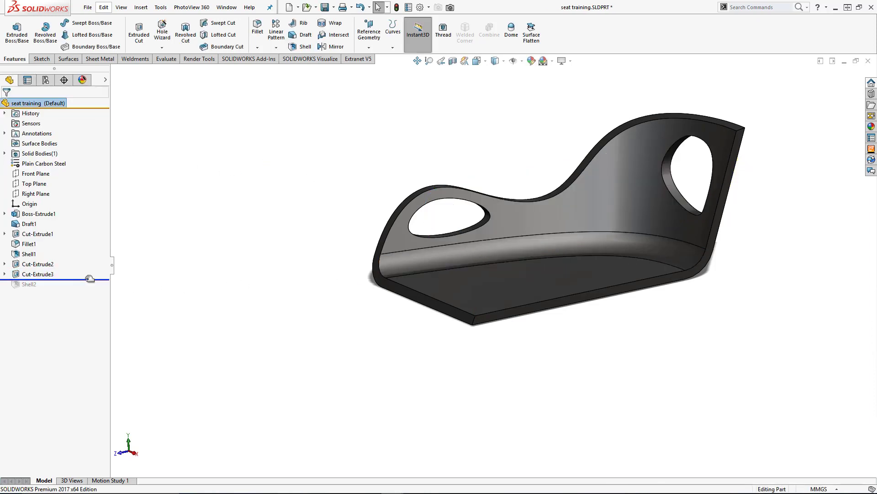
left_click_drag(88, 284, 479, 166)
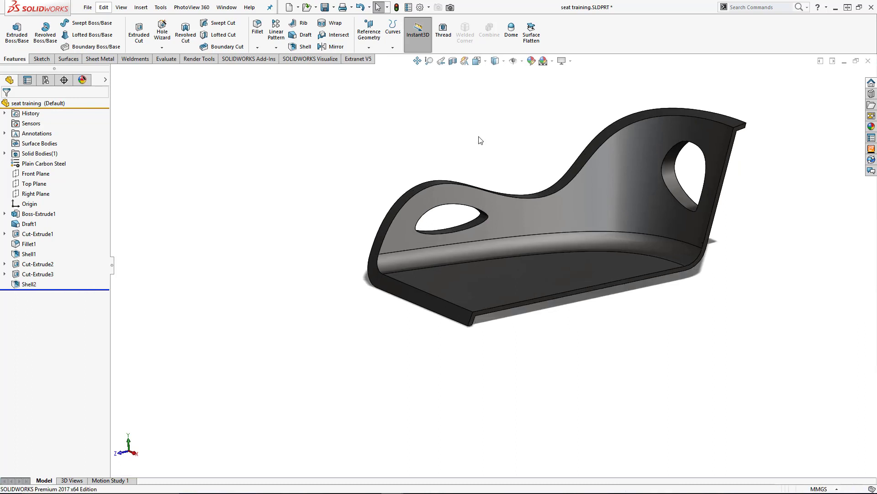
middle_click_drag(517, 131, 562, 133)
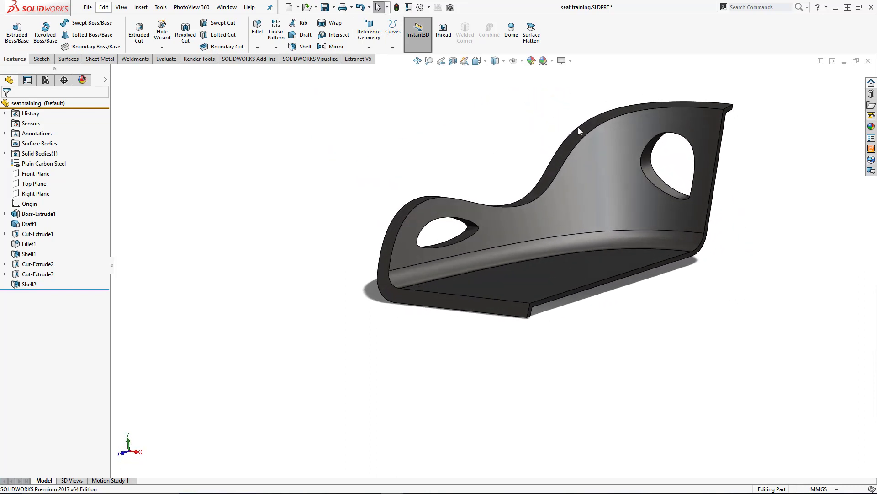
scroll(570, 182, "down", 3)
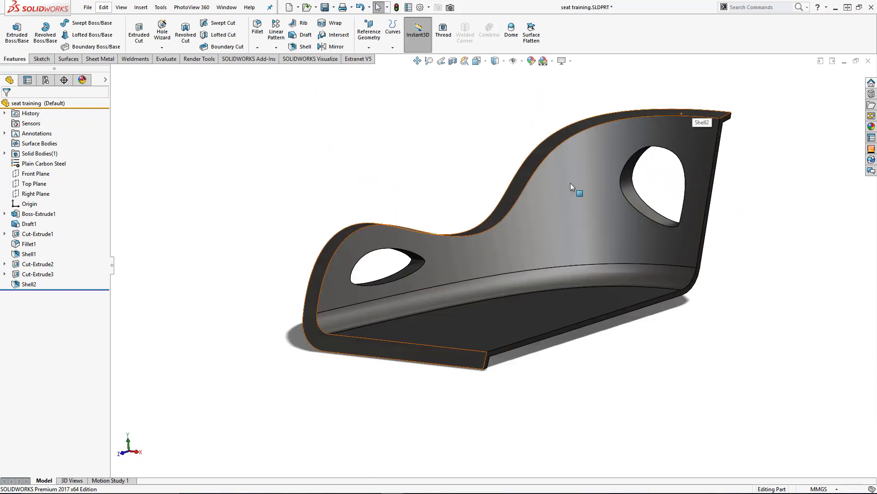
left_click(83, 288)
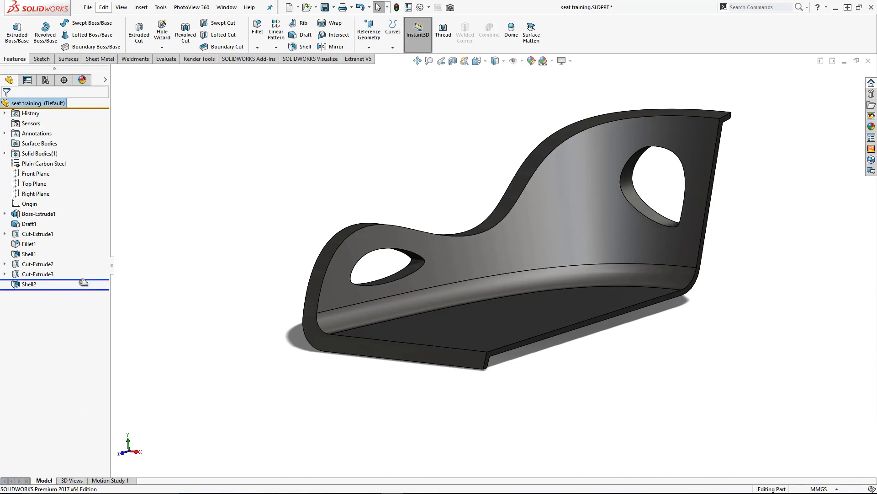
left_click_drag(84, 282, 79, 288)
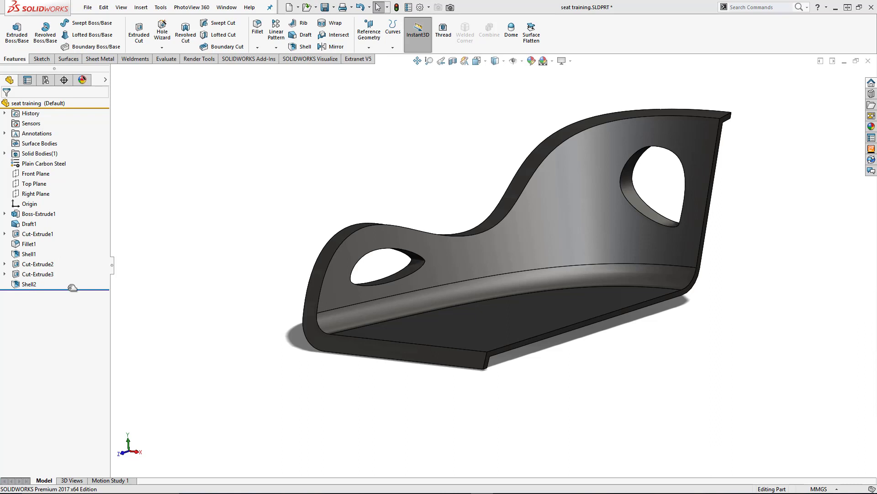
Roll back to before the second shell and fillet the seat shell's inner rim edge with a 10 mm radius.
left_click_drag(72, 288, 74, 281)
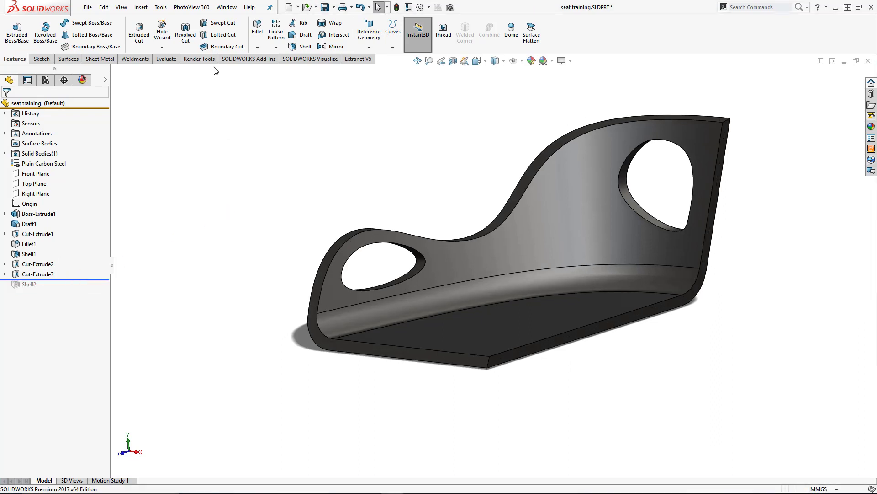
left_click(258, 28)
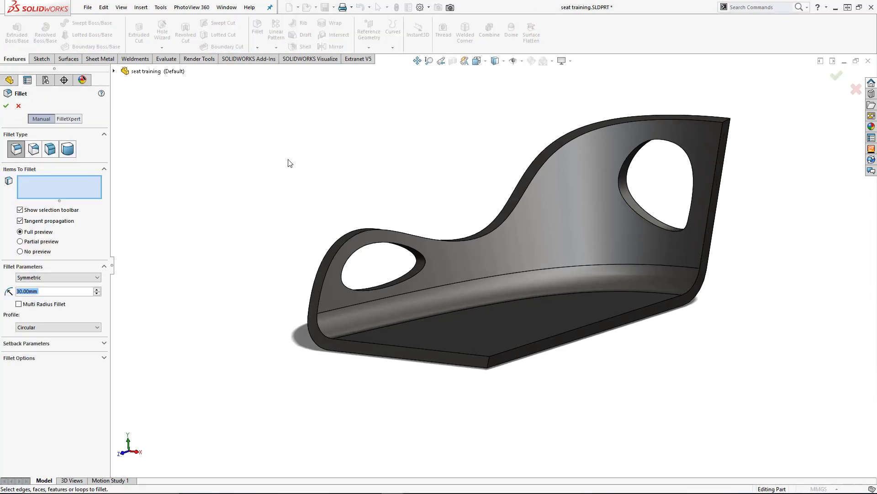
type("10")
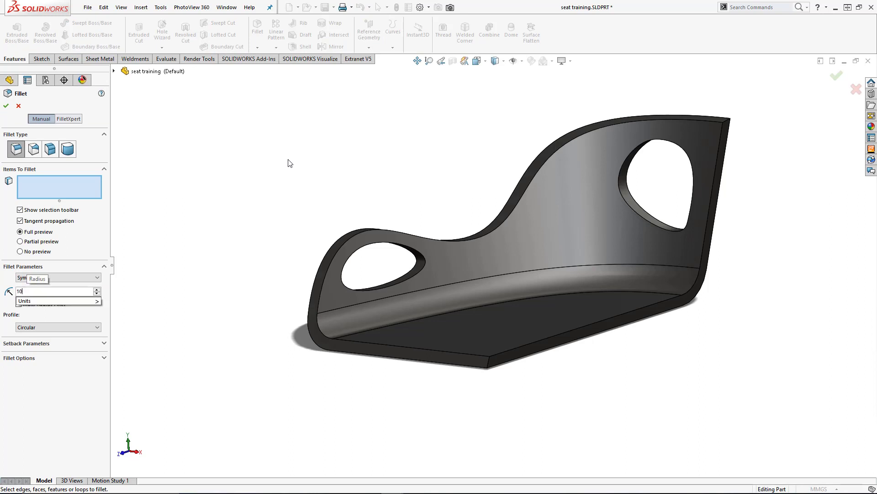
key("Return")
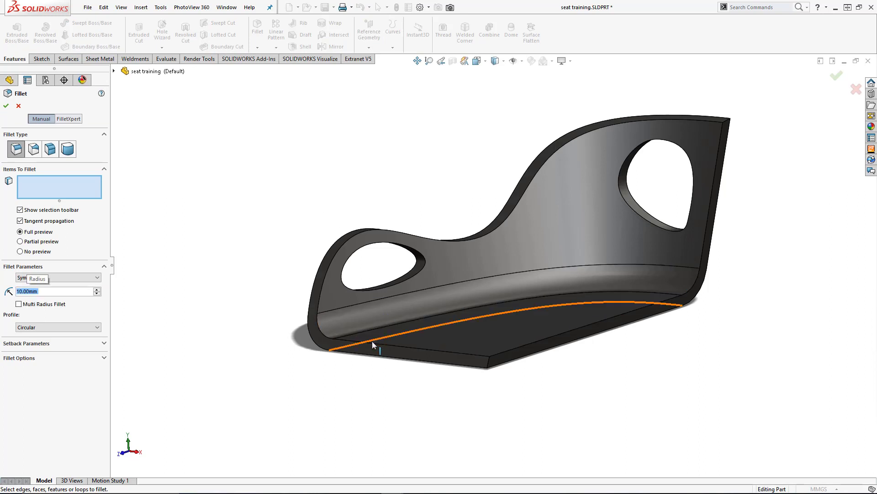
left_click(371, 342)
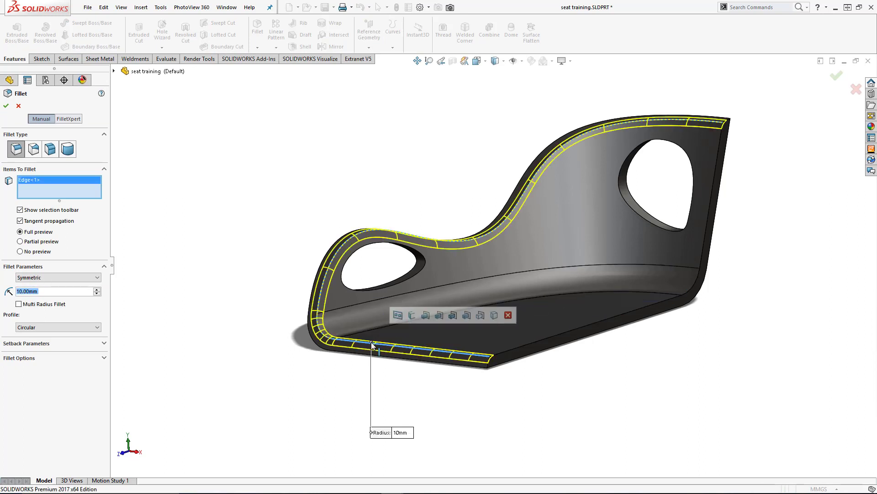
key("Return")
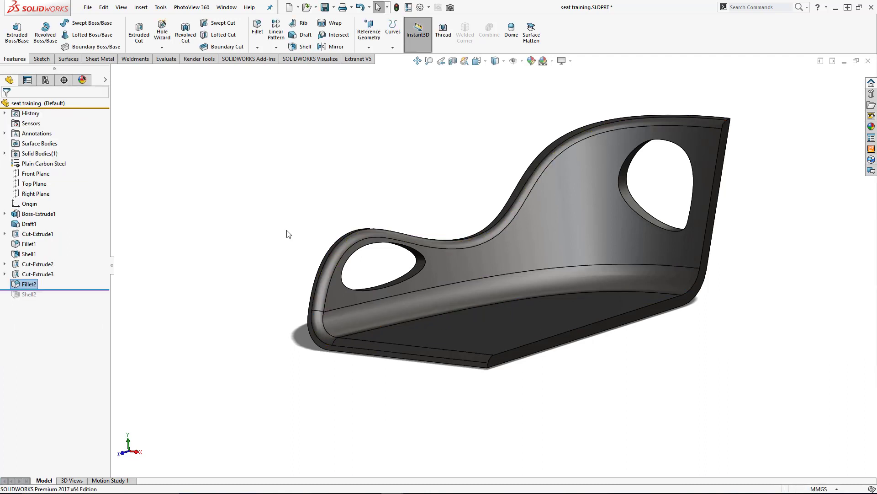
Fillet the inner edges of the armrest and backrest openings with a 5 mm radius, and roll forward past the second shell.
left_click(261, 33)
type("5")
key("Return")
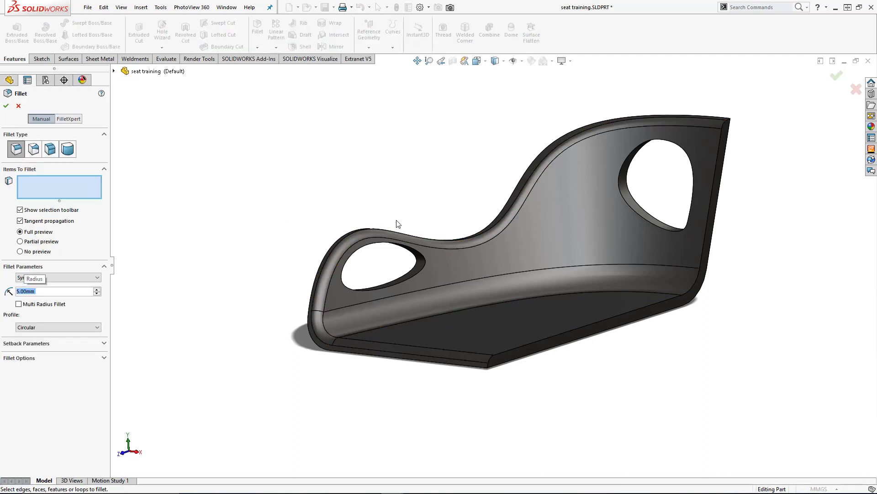
left_click(416, 248)
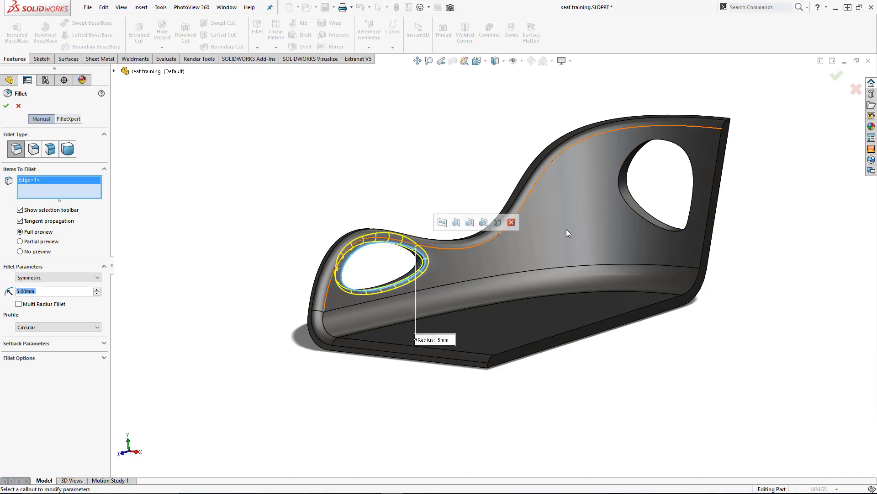
left_click(676, 144)
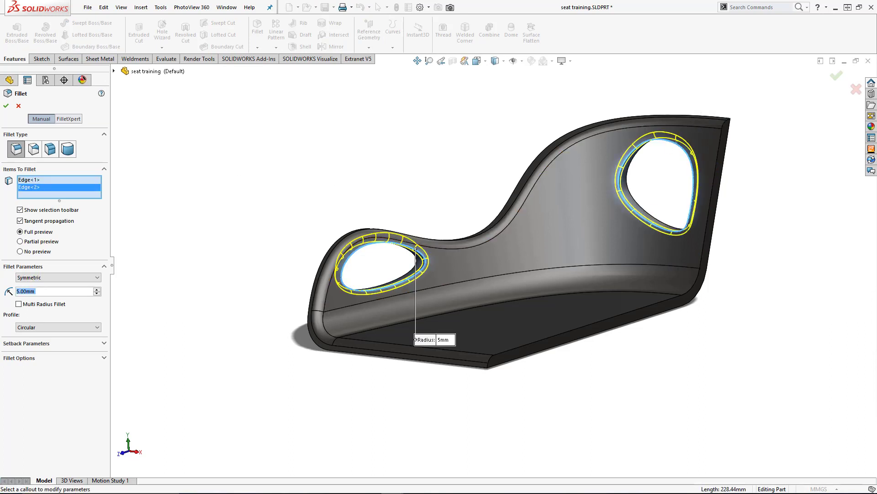
left_click(6, 106)
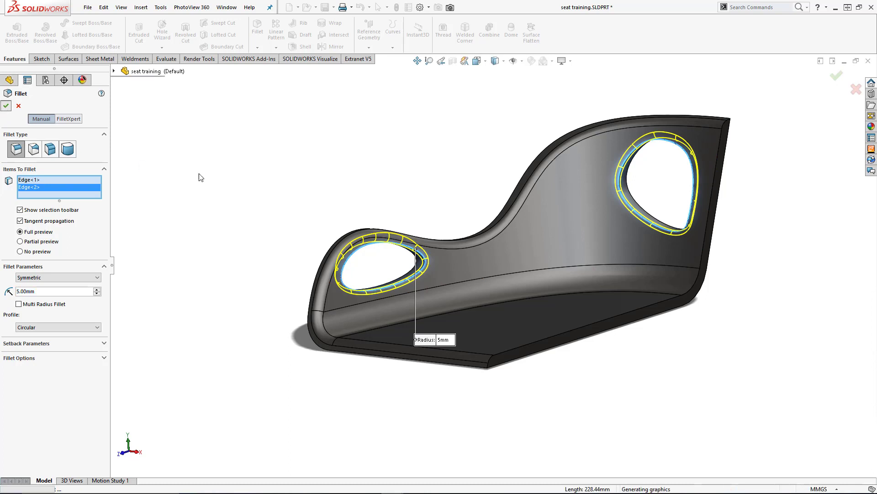
left_click_drag(76, 303, 77, 312)
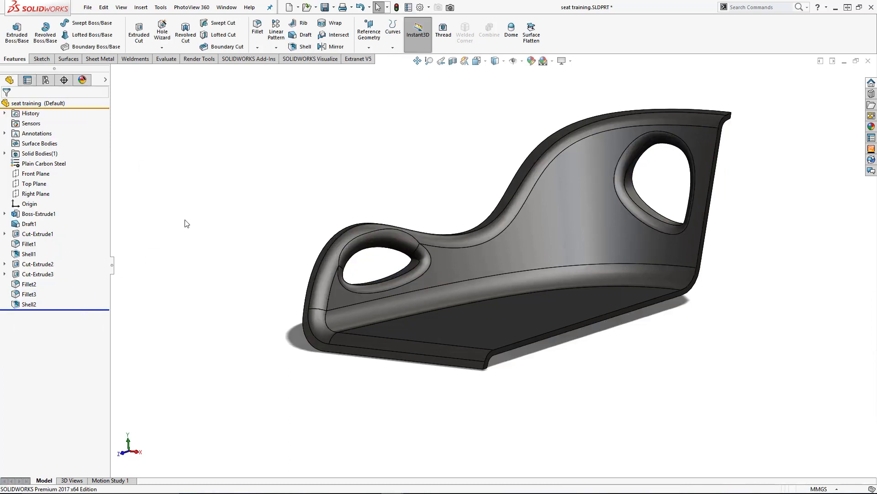
middle_click_drag(211, 205, 254, 182)
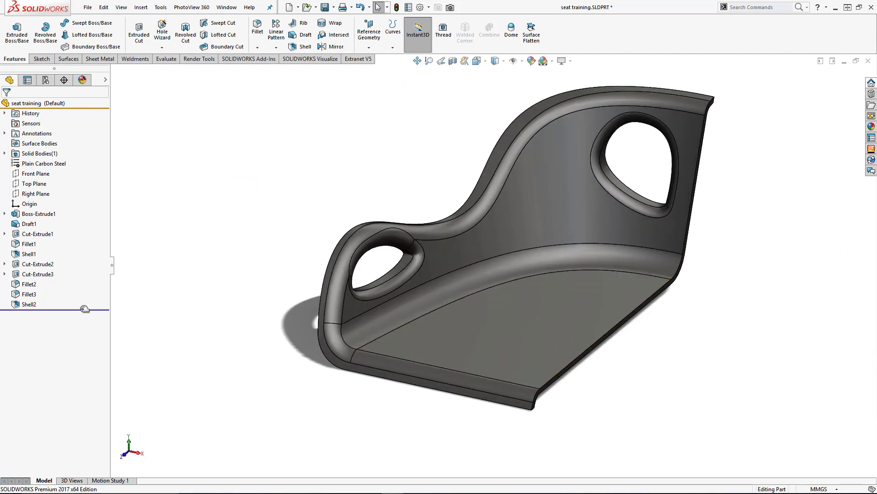
Roll the feature history back to just after the contoured cut and start a sketch on the seat's flat underside.
left_click_drag(82, 310, 73, 239)
middle_click_drag(283, 318, 312, 323)
left_click(303, 223)
key("ctrl+8")
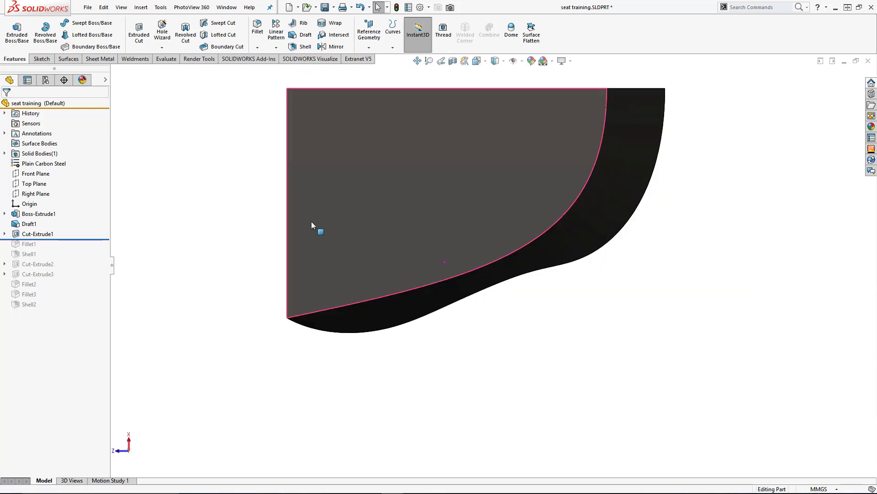
left_click(393, 160)
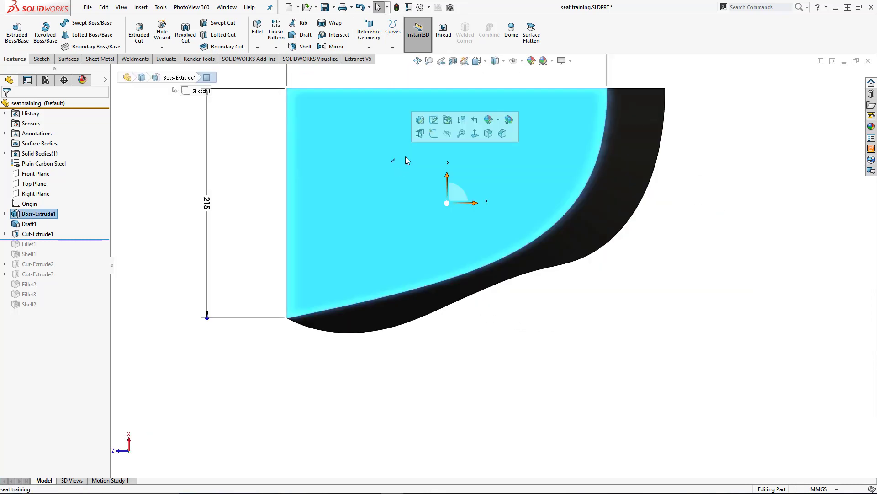
left_click(435, 137)
Draw a vertical centerline from the origin along the straight mid-plane edge of the underside.
left_click(69, 23)
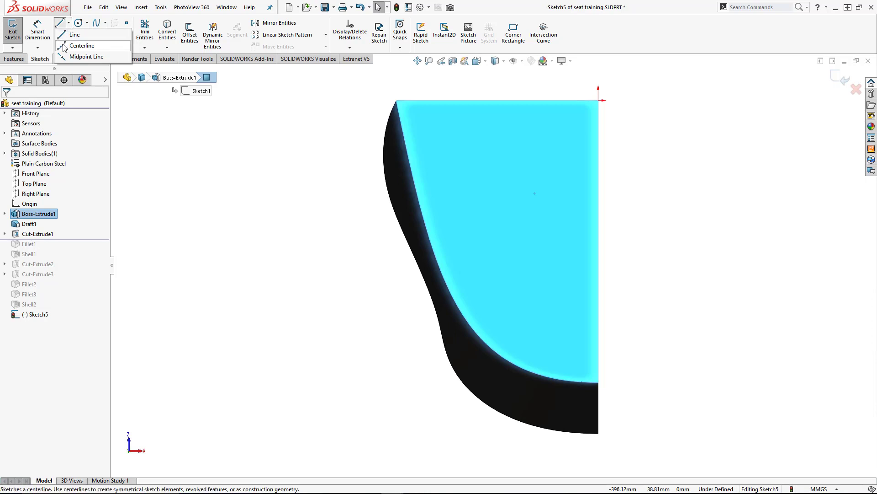
left_click(80, 42)
left_click(598, 100)
left_click(599, 238)
key("Escape")
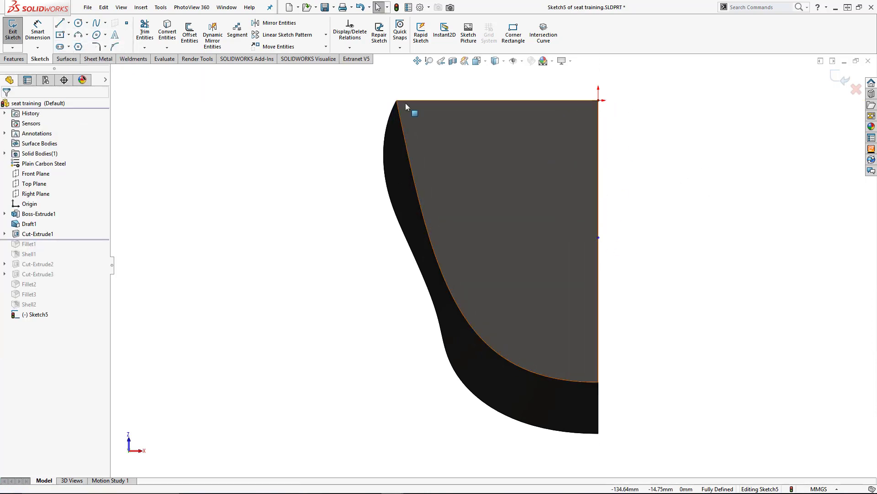
Sketch two circles on the underside, one near the front edge and the other farther back, closer to the centerline.
left_click(77, 23)
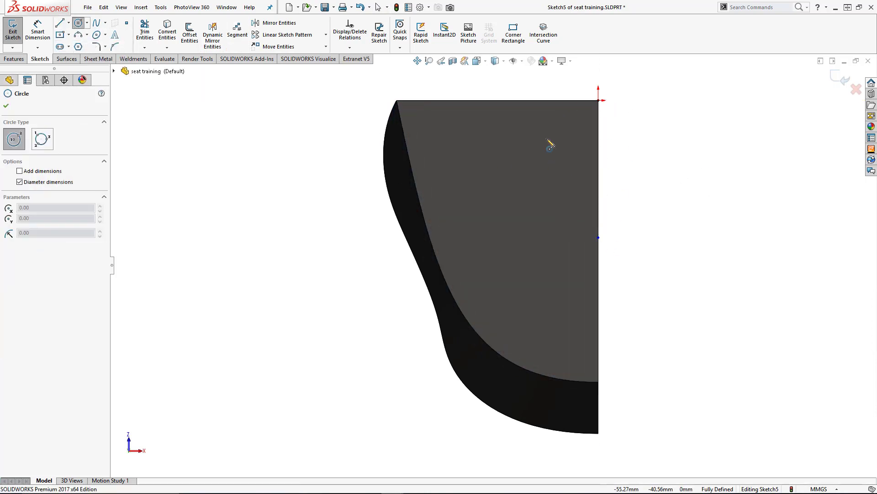
left_click(486, 133)
left_click(508, 137)
left_click(546, 226)
left_click(564, 233)
Dimension the circles with doubled distances across the centerline, 150 mm for the front circle and 115 mm for the rear one.
key("d")
left_click(599, 132)
left_click(487, 132)
left_click(641, 133)
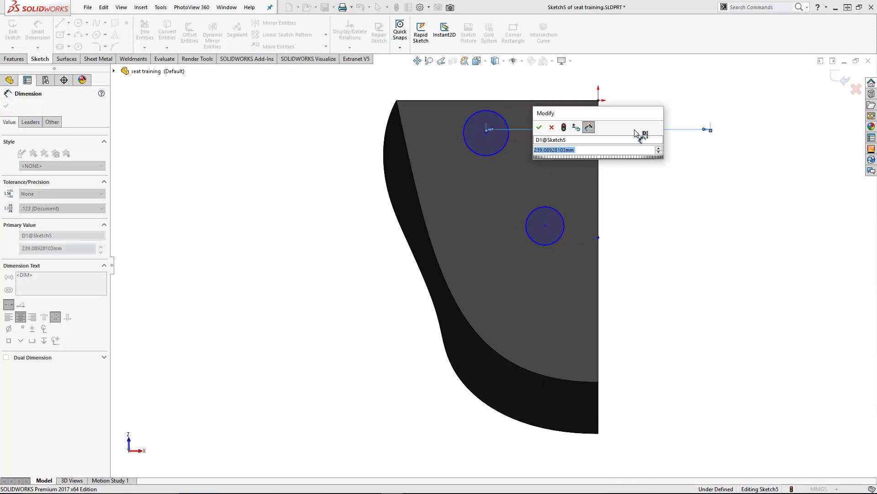
type("150")
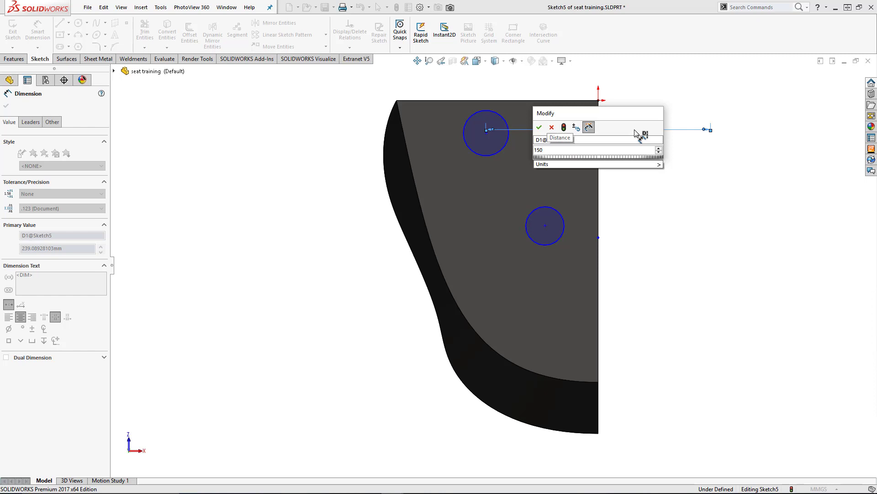
key("Return")
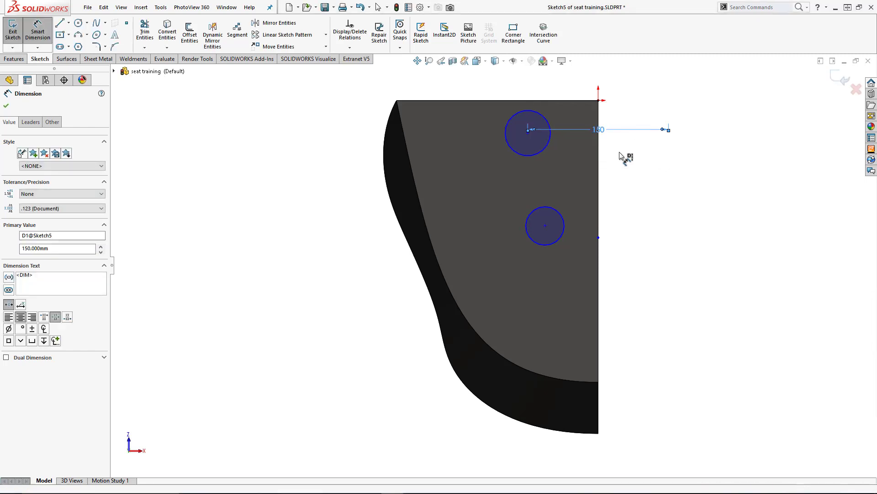
left_click(565, 225)
left_click(600, 223)
left_click(627, 228)
type("115")
key("Return")
Dimension the front circle 60 mm from the straight front edge and set the lengthwise spacing between the circles to 60 mm.
left_click(576, 101)
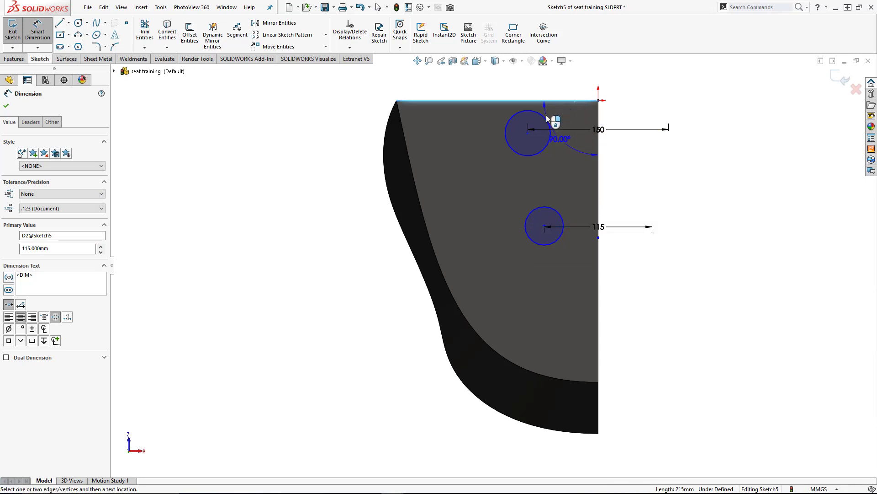
left_click(542, 120)
left_click(477, 123)
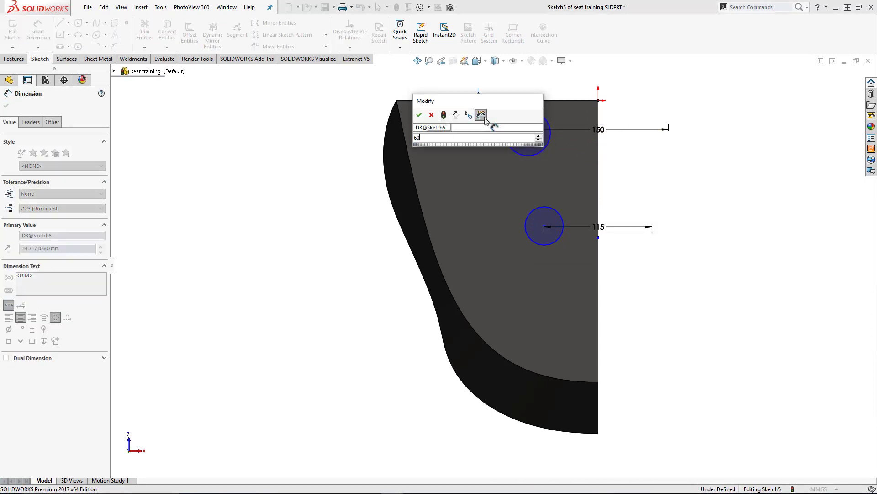
type("60")
key("Return")
left_click(545, 175)
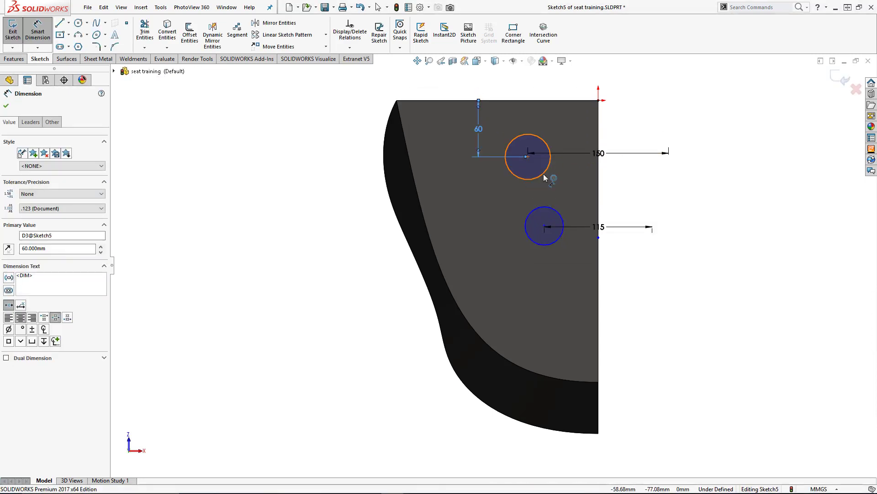
left_click(532, 211)
left_click(496, 203)
type("60")
key("Return")
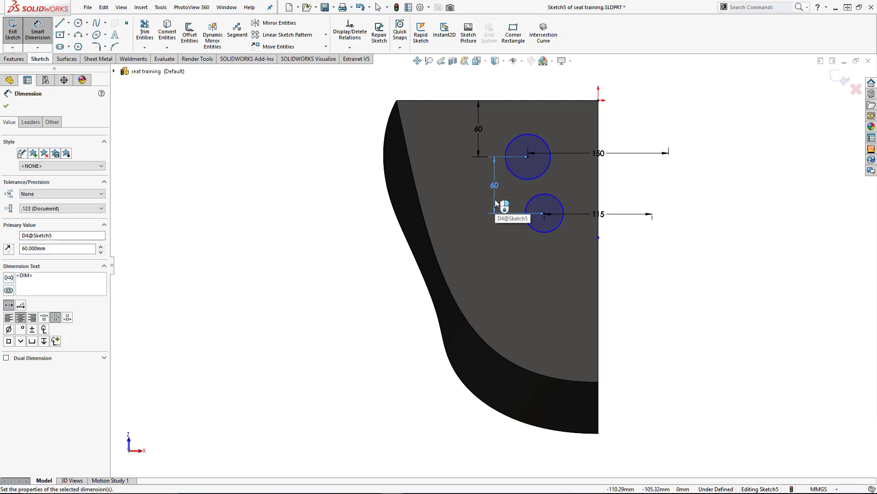
Set the front circle's diameter to 30 mm and make the two circles equal.
left_click(547, 145)
left_click(627, 106)
type("30")
key("Return")
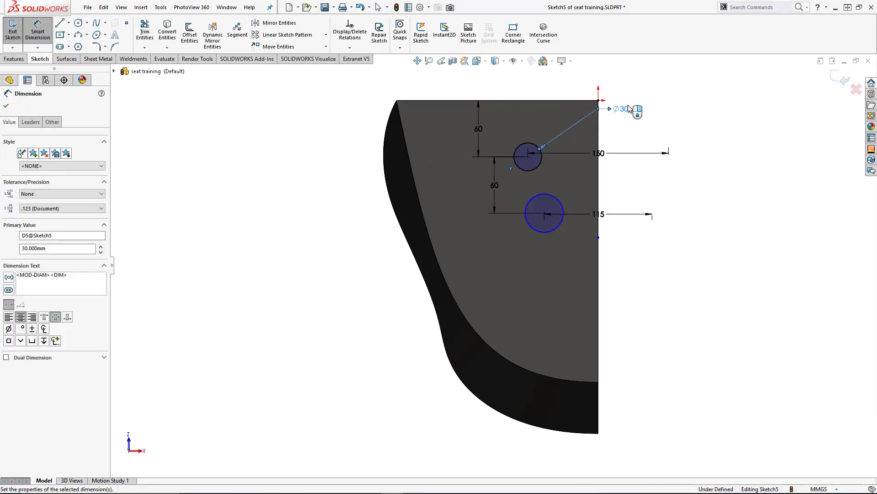
key("Escape")
left_click(557, 201)
left_click(541, 168, "ctrl")
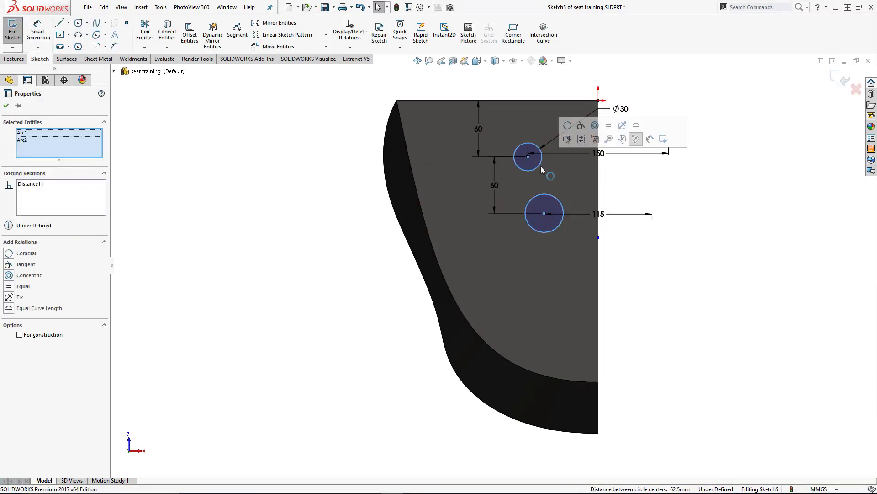
left_click(608, 125)
Change the lengthwise spacing between the two circle centers to 115 mm.
double_click(495, 185)
type("115")
key("Return")
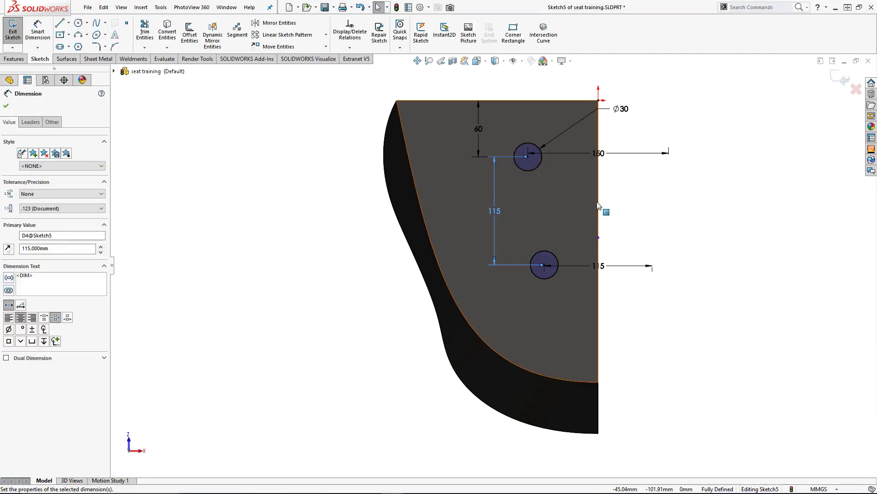
left_click(683, 206)
Extrude both circles outward from the underside as a Blind boss, 10 mm deep with a 15° inward draft.
left_click(14, 60)
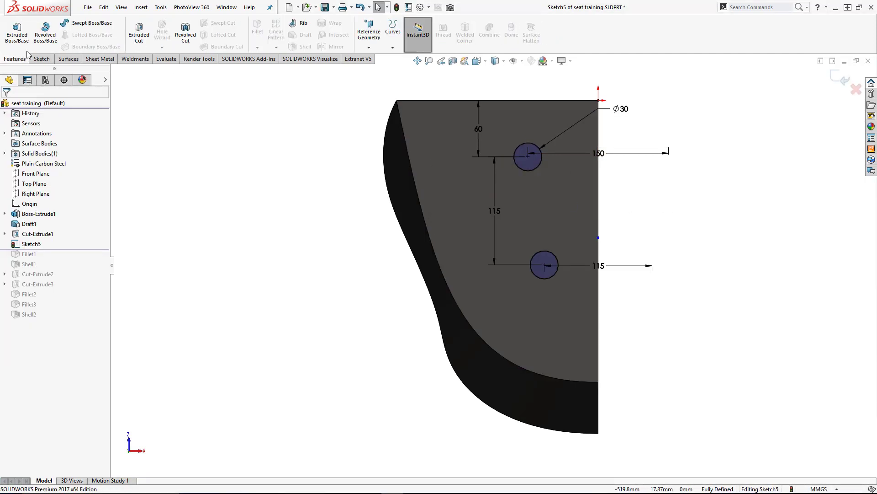
left_click(17, 32)
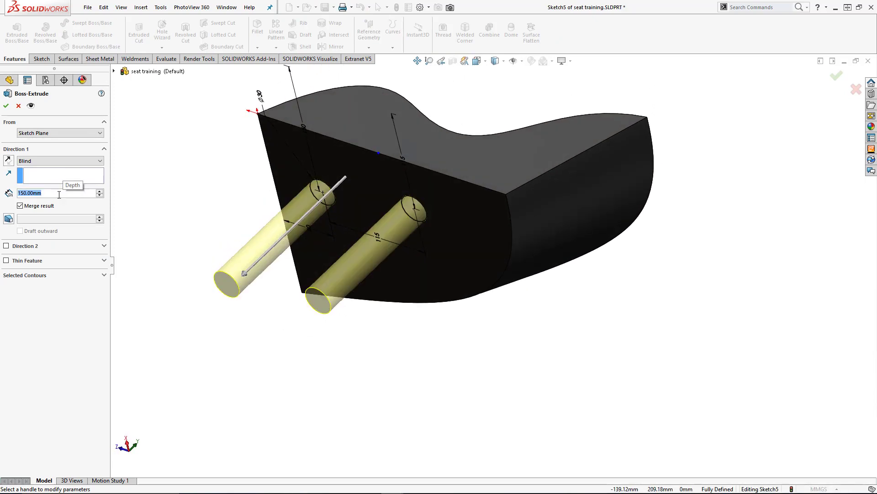
type("10")
key("Return")
left_click(9, 219)
type("15")
key("Return")
left_click(6, 106)
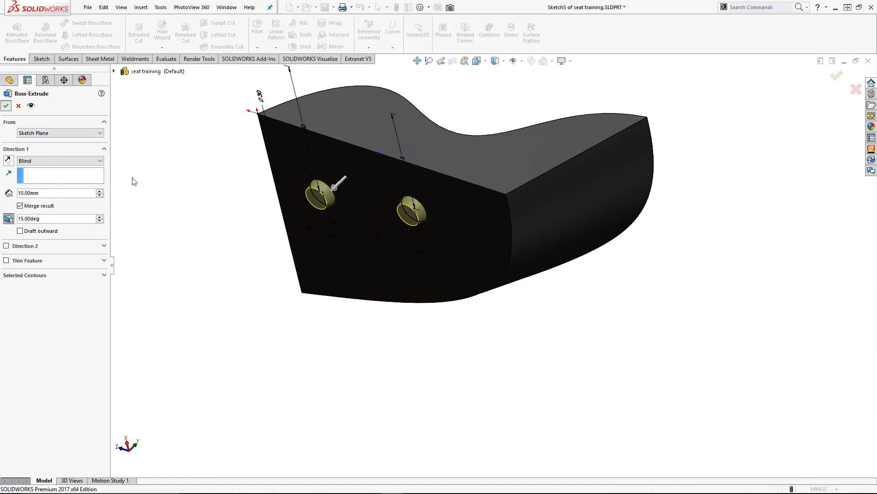
Roll the feature history forward to the end, past the second shell, to rebuild the seat with the two bosses.
middle_click_drag(229, 176, 329, 290)
left_click(329, 291)
scroll(406, 154, "up", 4)
scroll(406, 154, "down", 5)
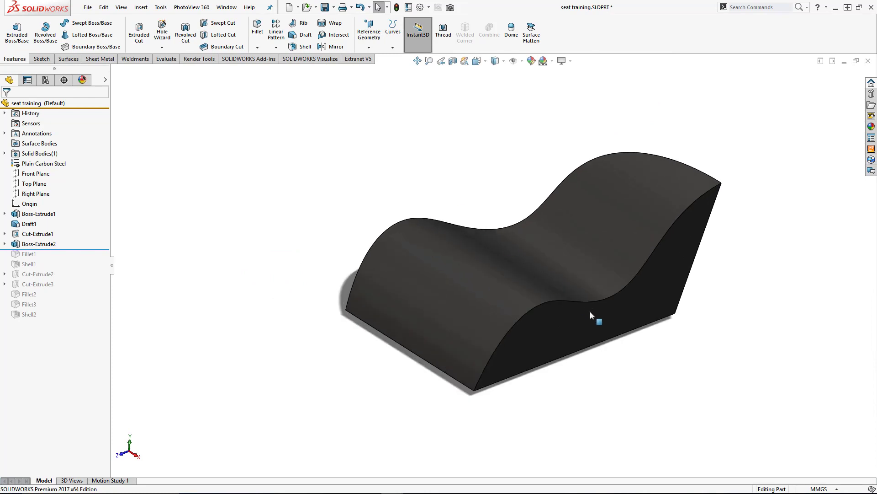
left_click_drag(92, 249, 71, 317)
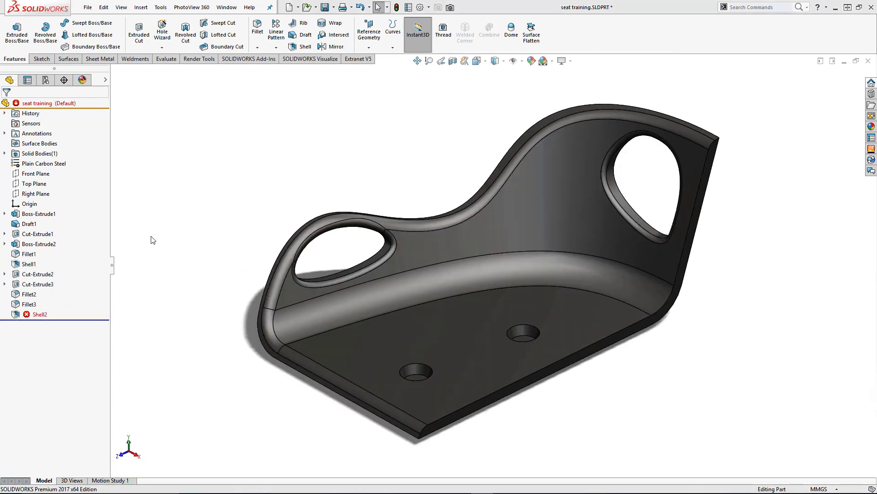
Read the error description of the second shell feature.
right_click(34, 315)
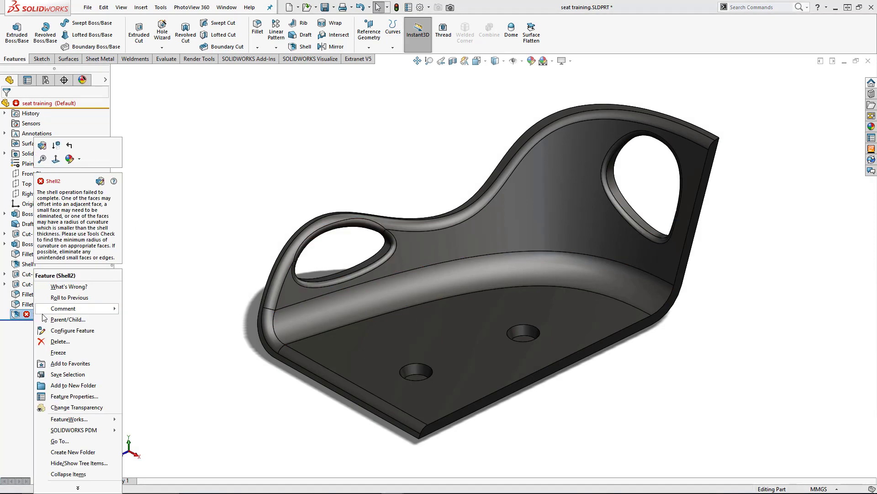
mouse_move(52, 308)
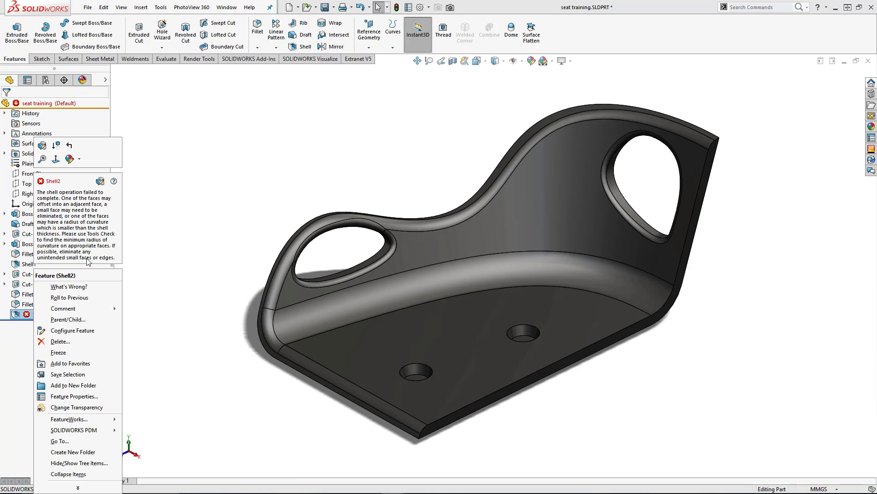
left_click(195, 351)
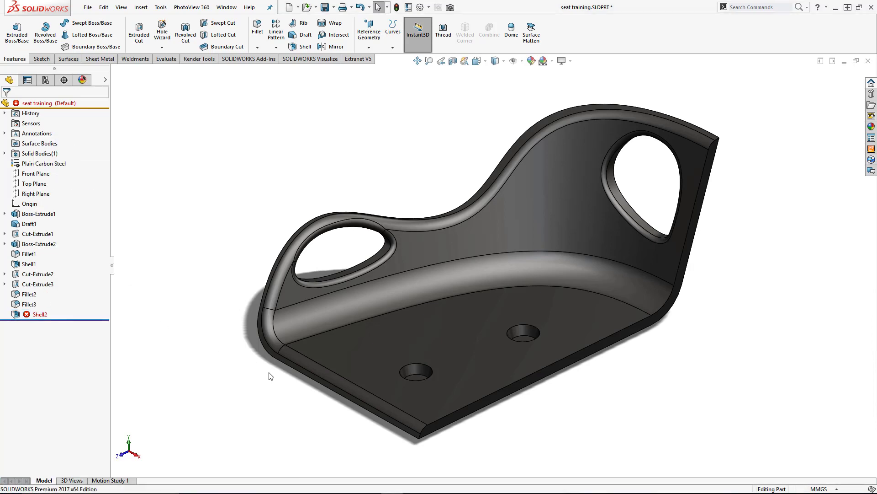
Edit the second shell to add the side and end faces of both underside bosses to its faces to remove.
middle_click_drag(272, 384, 105, 288)
left_click(37, 314)
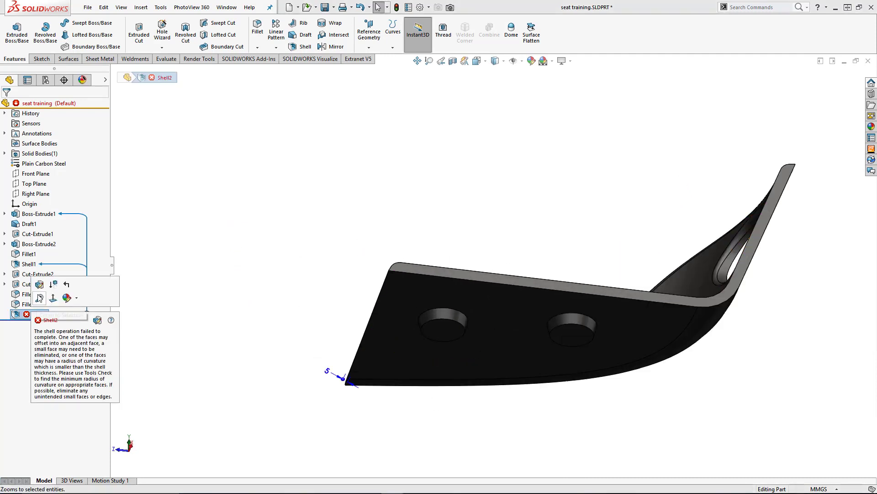
left_click(39, 285)
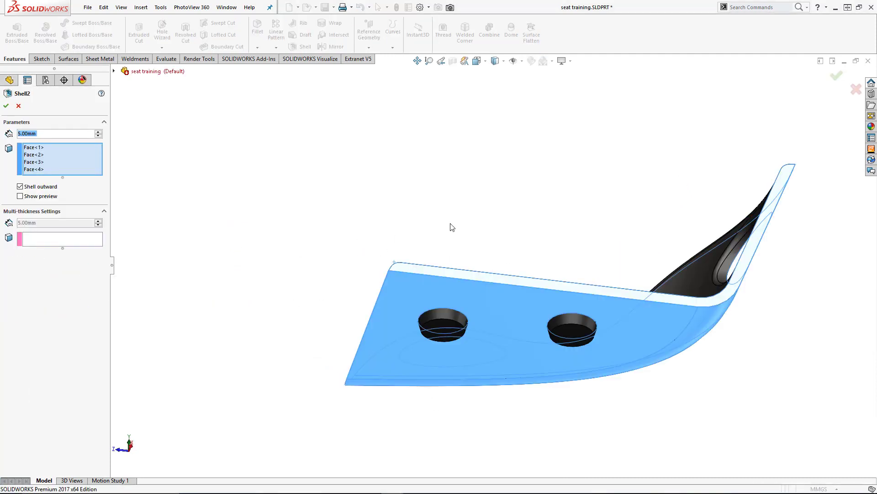
scroll(615, 357, "down", 5)
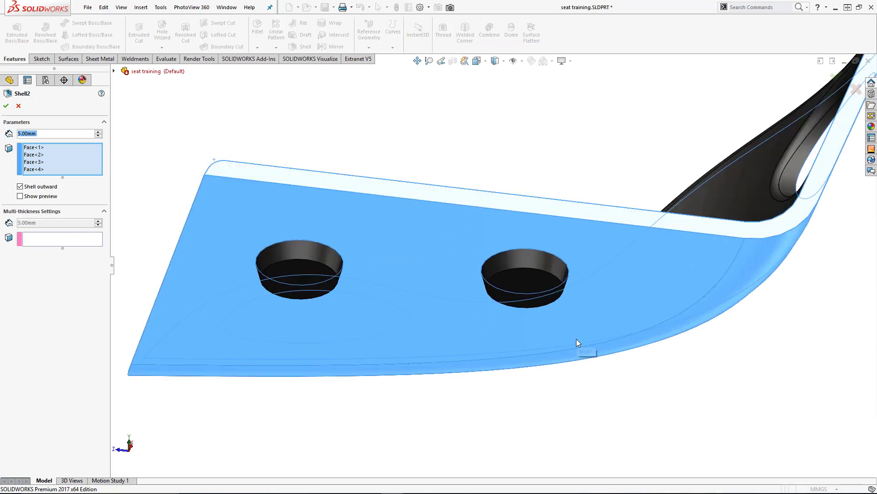
left_click(527, 265)
left_click(525, 284)
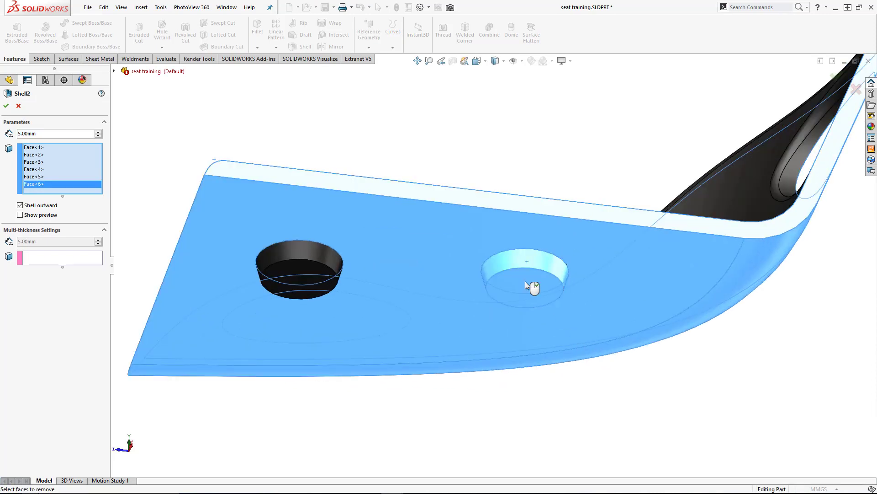
left_click(315, 256)
left_click(308, 271)
right_click(309, 270)
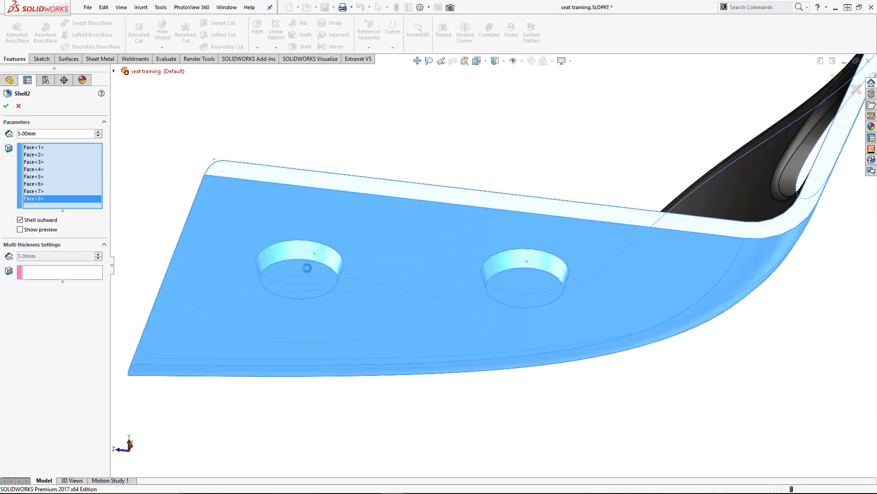
Fillet the side walls of both boss recesses on the seat's inner floor with a symmetric 3 mm radius.
middle_click_drag(397, 119, 428, 254)
scroll(349, 131, "up", 3)
scroll(363, 128, "down", 4)
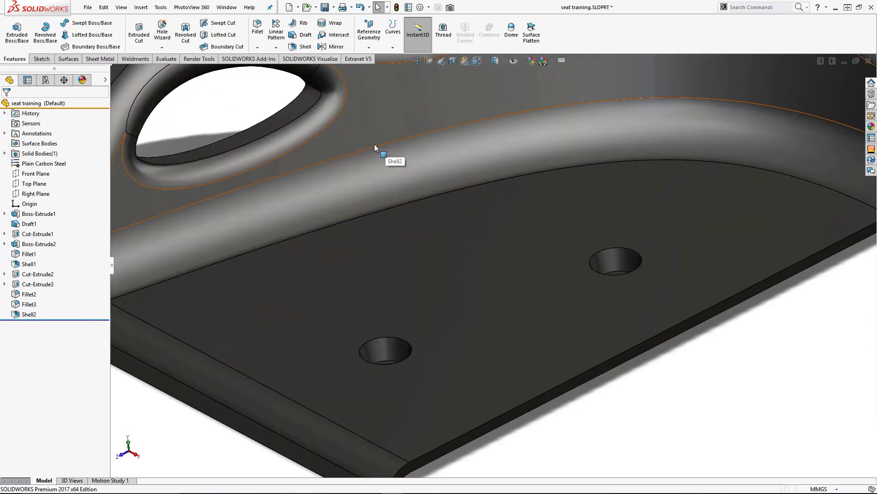
left_click(258, 27)
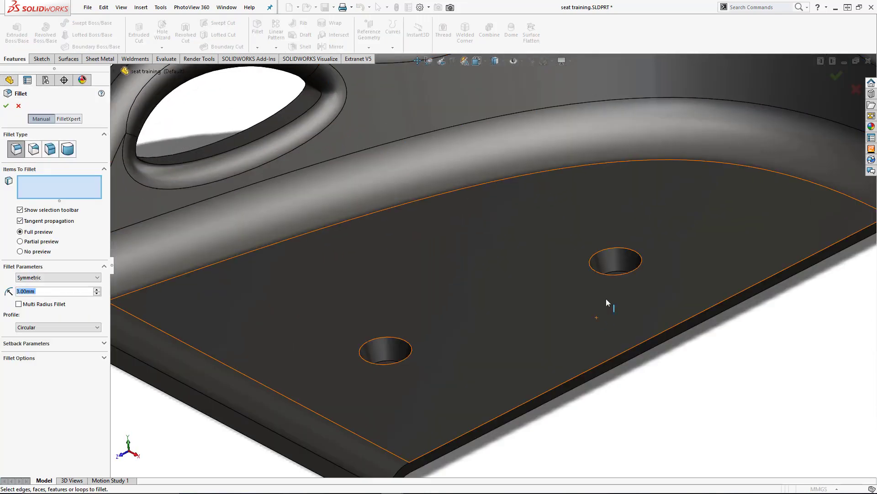
left_click(605, 261)
left_click(386, 350)
key("Return")
scroll(738, 376, "up", 1)
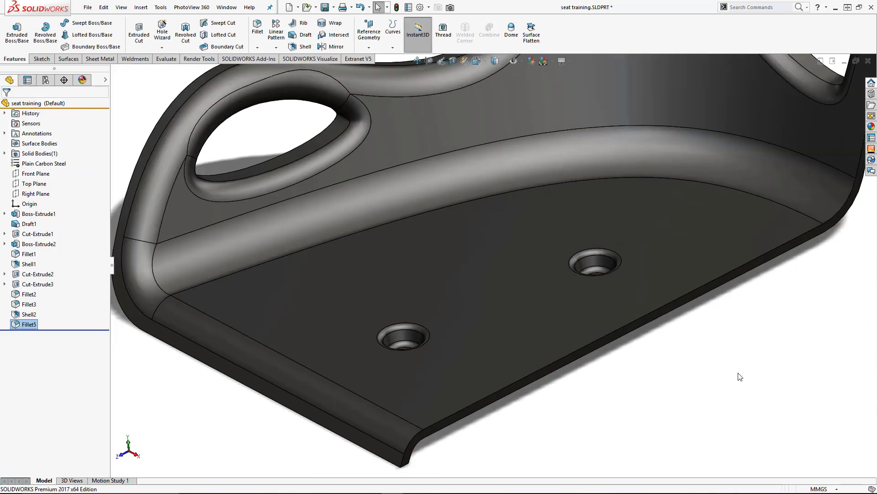
Mirror the half seat body about its flat centre face with Merge solids on to form the full seat.
scroll(698, 310, "up", 4)
scroll(592, 298, "down", 5)
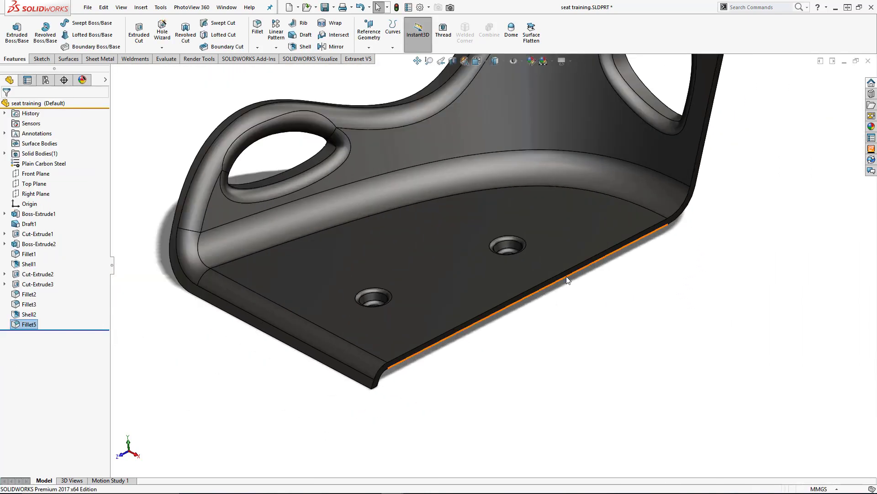
left_click(564, 275)
scroll(572, 258, "up", 3)
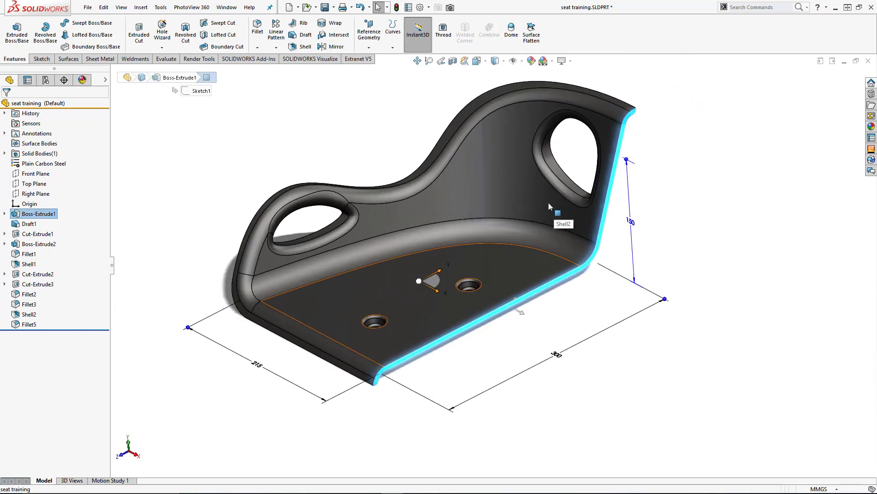
left_click(333, 46)
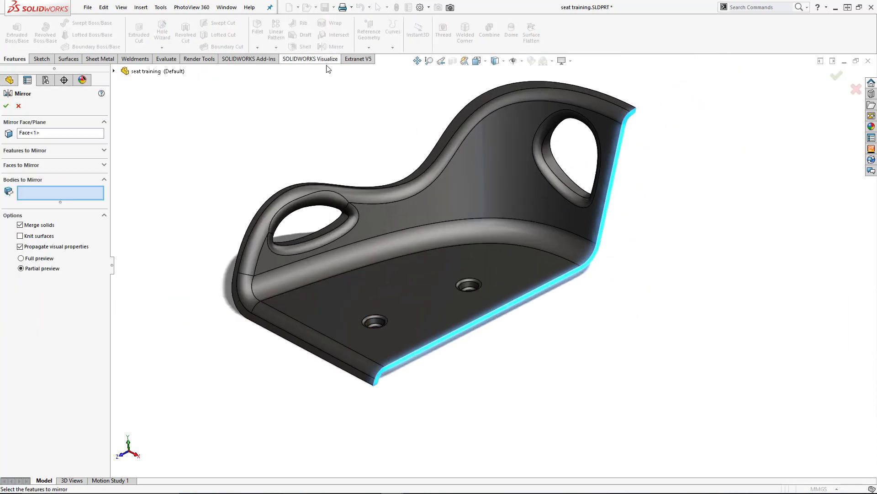
left_click(320, 293)
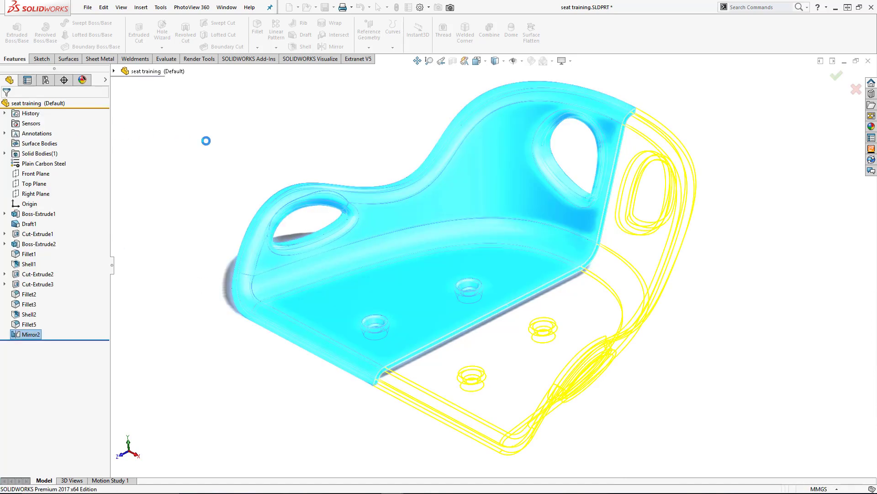
mouse_move(294, 219)
middle_mouse_down()
mouse_move(295, 152)
mouse_move(226, 155)
mouse_move(289, 177)
mouse_move(295, 211)
middle_mouse_up()
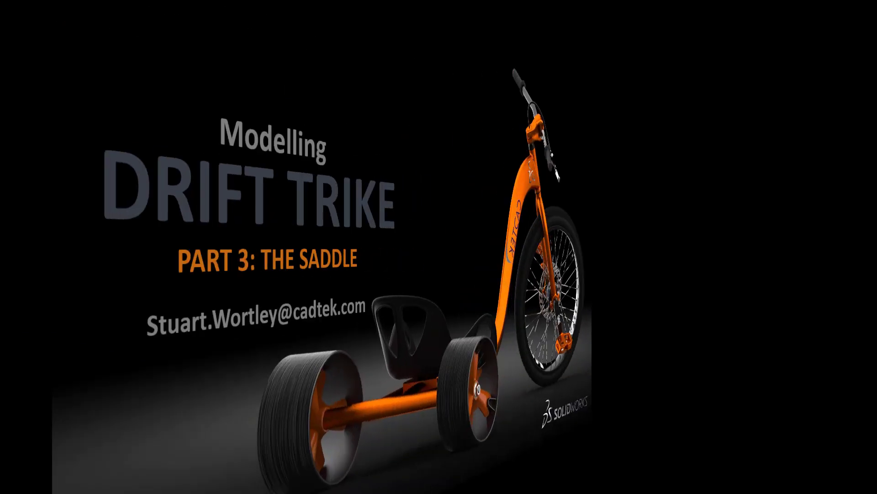